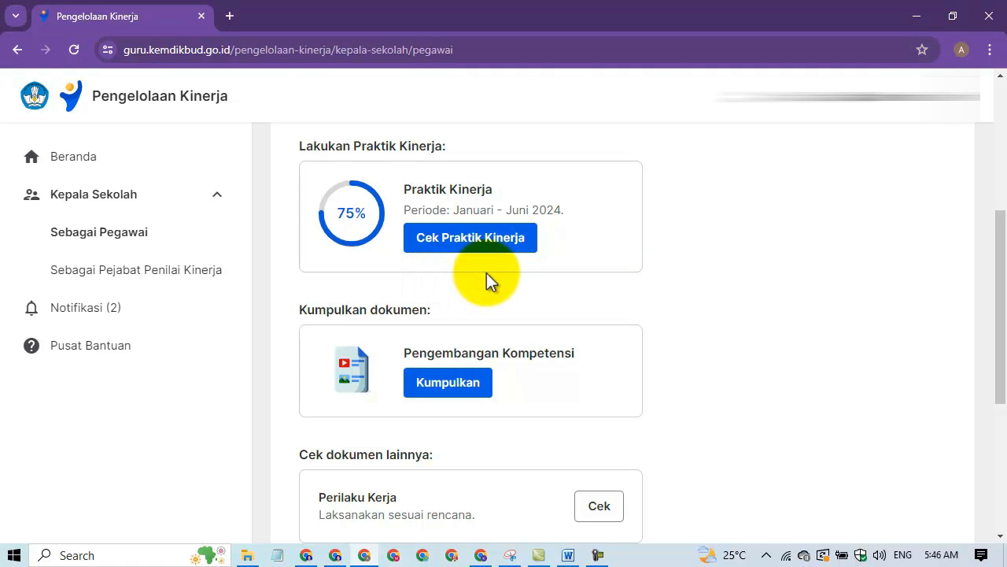
Open the Praktik Kinerja implementation page and start filling in the Dokumen Refleksi Tindak Lanjut under Bagian 2.
{"action": "left_click", "coordinate": [464, 239]}
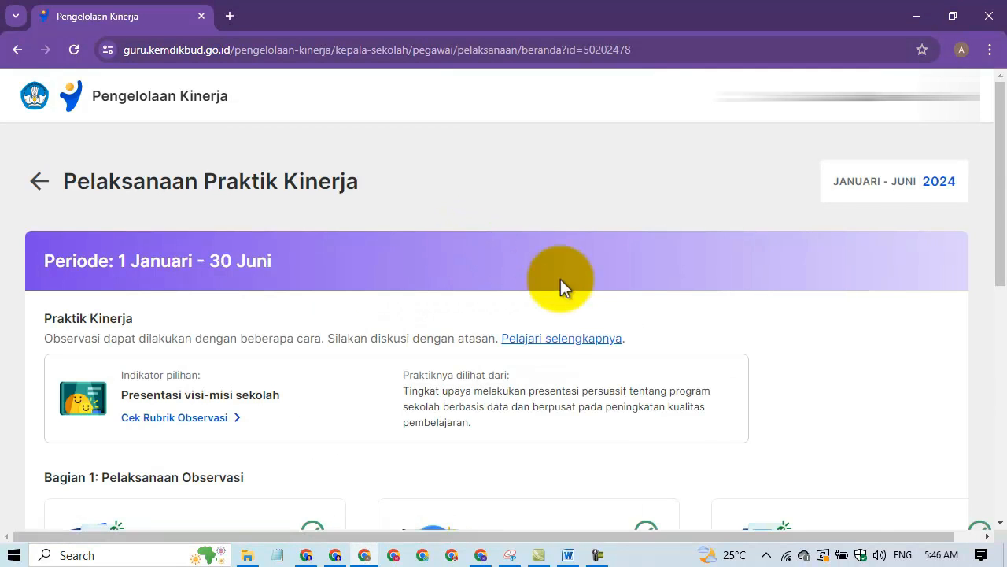
{"action": "scroll", "coordinate": [562, 288], "scroll_direction": "down", "scroll_amount": 4}
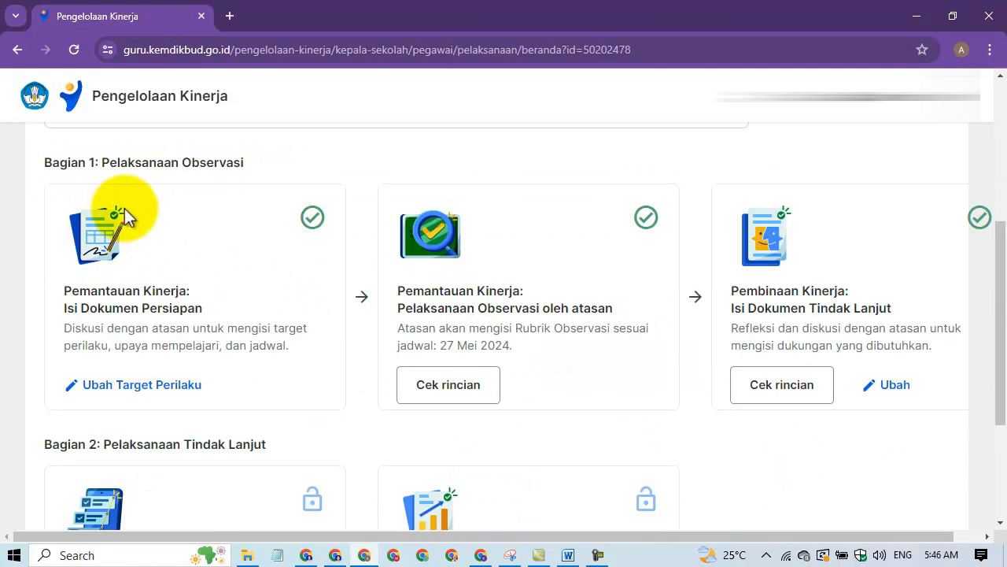
{"action": "scroll", "coordinate": [202, 383], "scroll_direction": "down", "scroll_amount": 1}
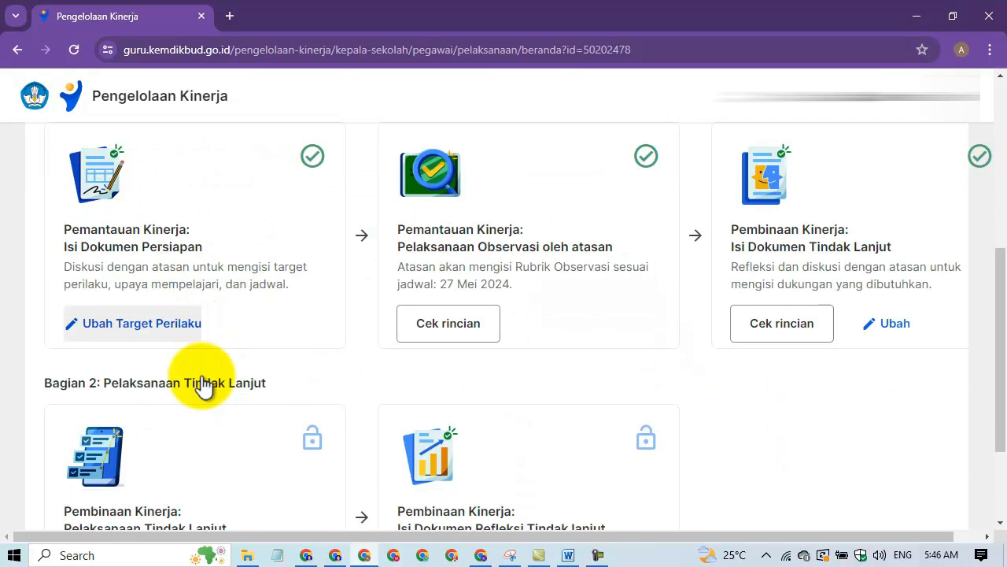
{"action": "scroll", "coordinate": [377, 339], "scroll_direction": "up", "scroll_amount": 1}
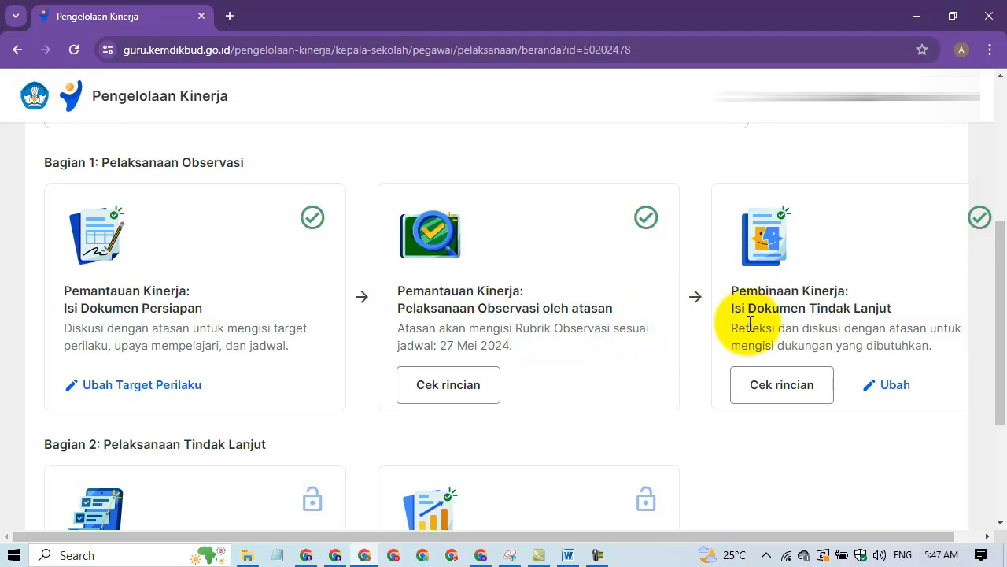
{"action": "scroll", "coordinate": [767, 329], "scroll_direction": "down", "scroll_amount": 1}
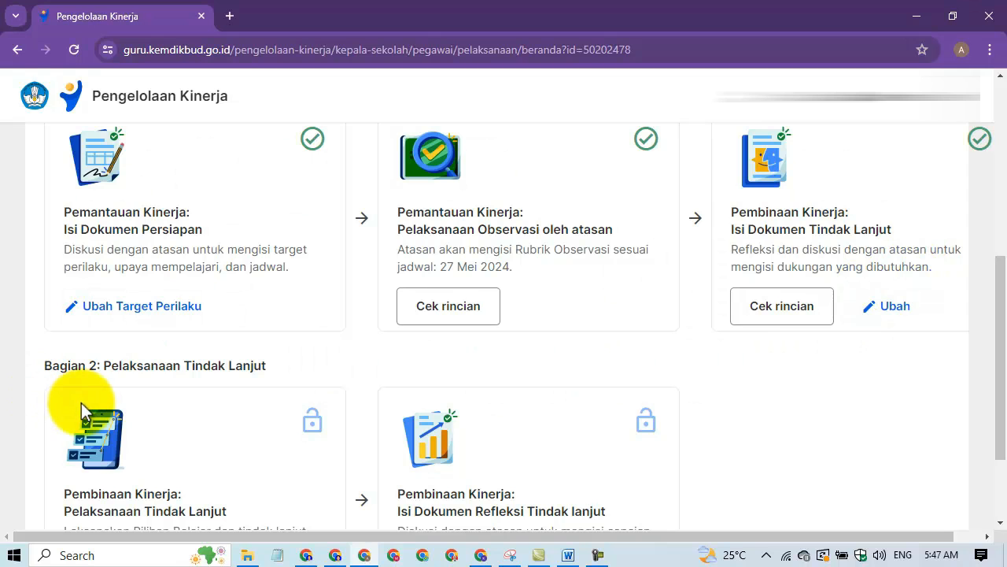
{"action": "scroll", "coordinate": [134, 413], "scroll_direction": "down", "scroll_amount": 1}
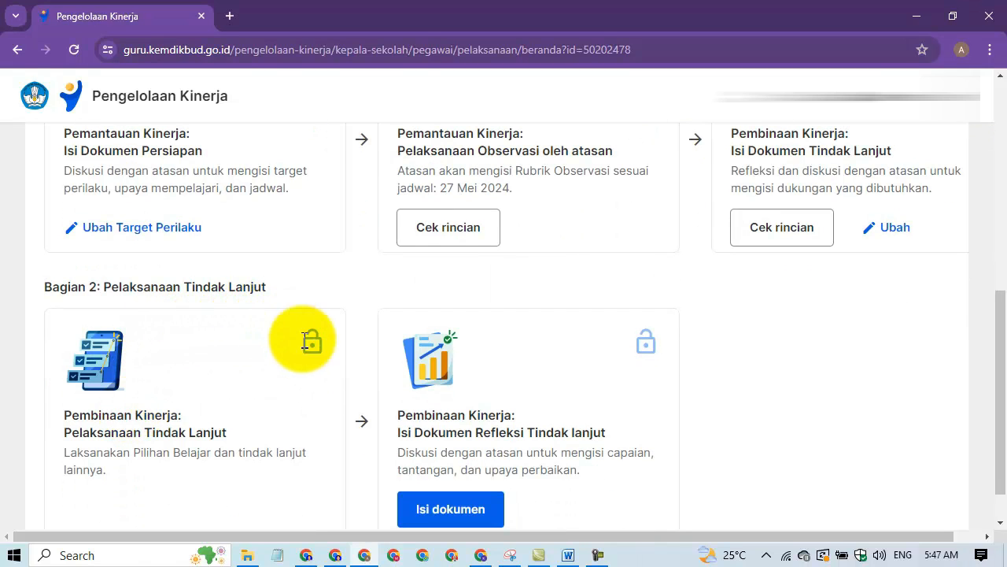
{"action": "scroll", "coordinate": [342, 393], "scroll_direction": "down", "scroll_amount": 1}
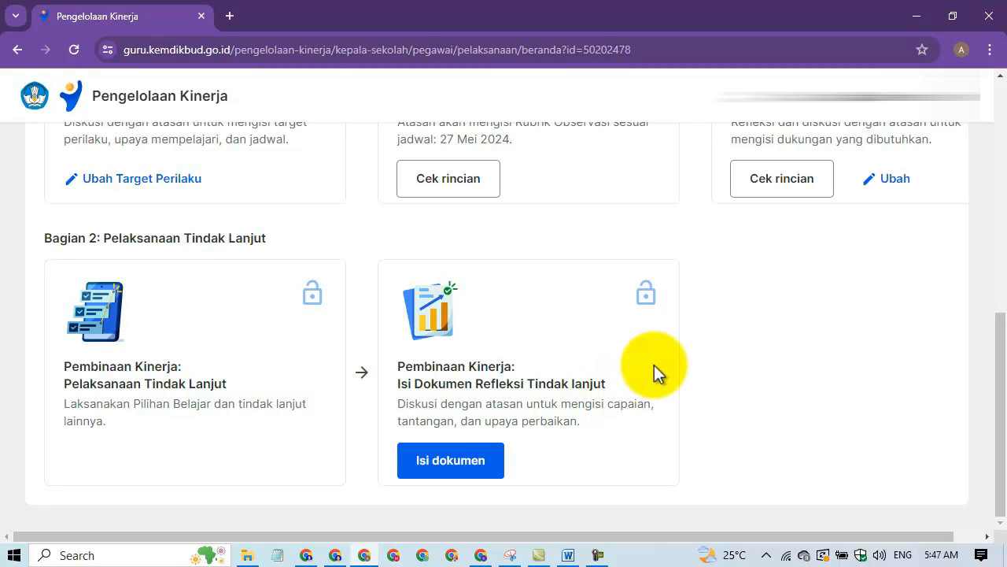
{"action": "left_click", "coordinate": [442, 458]}
Review the Formulir Refleksi Tindak Lanjut, examining the questions and follow-up details in the Pilihan Belajar and Platform Merdeka Mengajar (PMM) sections.
{"action": "scroll", "coordinate": [553, 405], "scroll_direction": "down", "scroll_amount": 3}
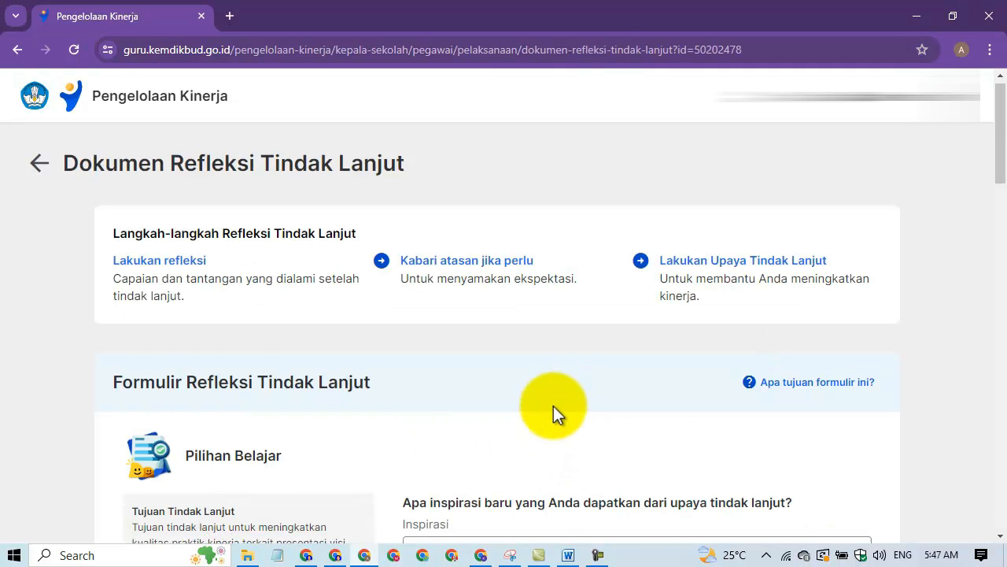
{"action": "scroll", "coordinate": [374, 392], "scroll_direction": "down", "scroll_amount": 12}
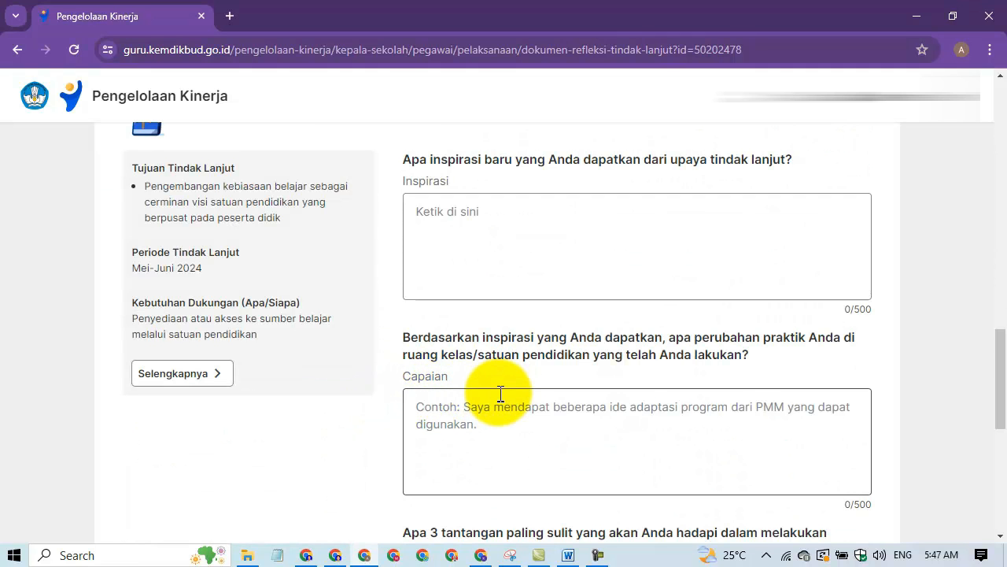
{"action": "scroll", "coordinate": [429, 409], "scroll_direction": "down", "scroll_amount": 5}
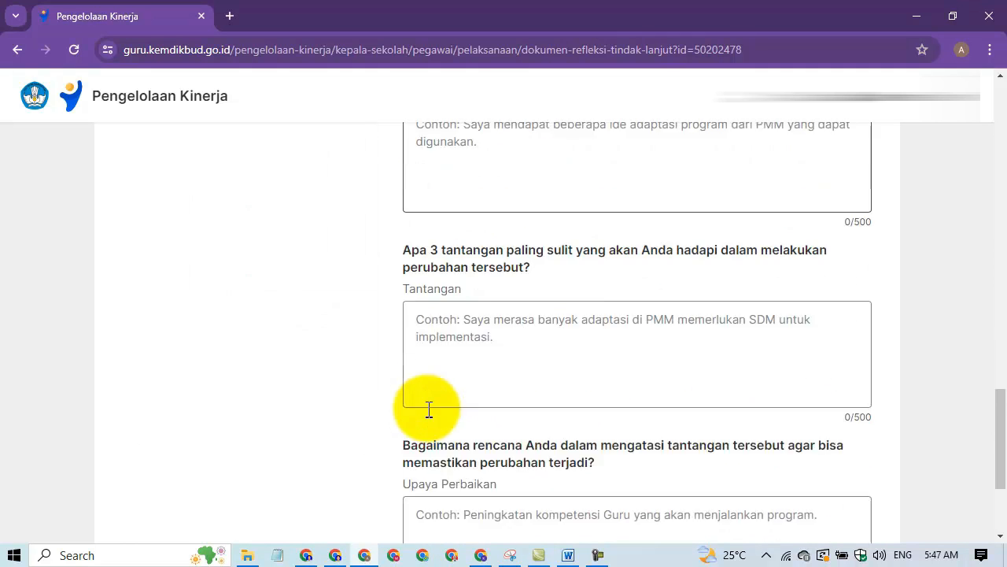
{"action": "scroll", "coordinate": [461, 404], "scroll_direction": "down", "scroll_amount": 6}
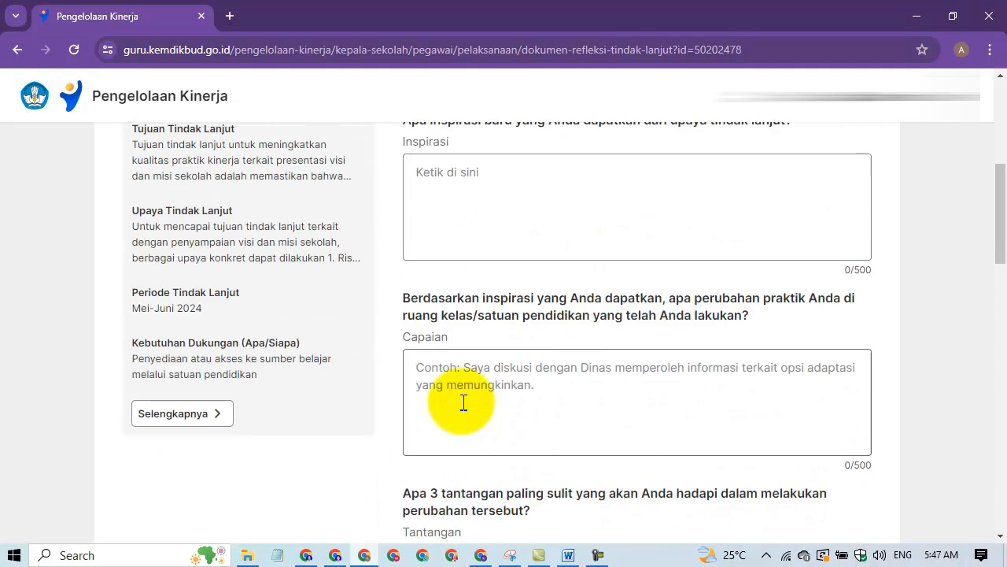
{"action": "scroll", "coordinate": [461, 398], "scroll_direction": "up", "scroll_amount": 2}
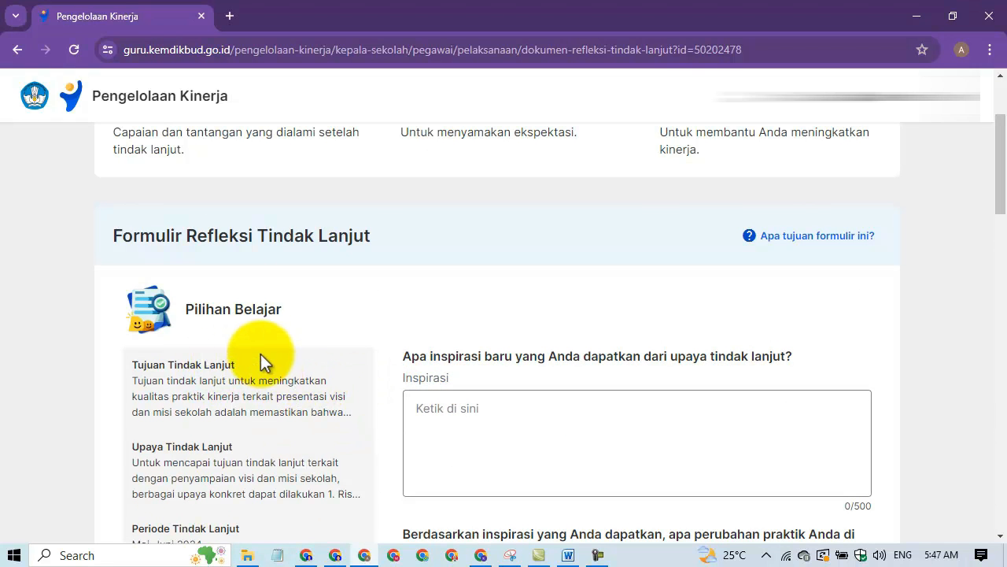
{"action": "scroll", "coordinate": [322, 354], "scroll_direction": "down", "scroll_amount": 9}
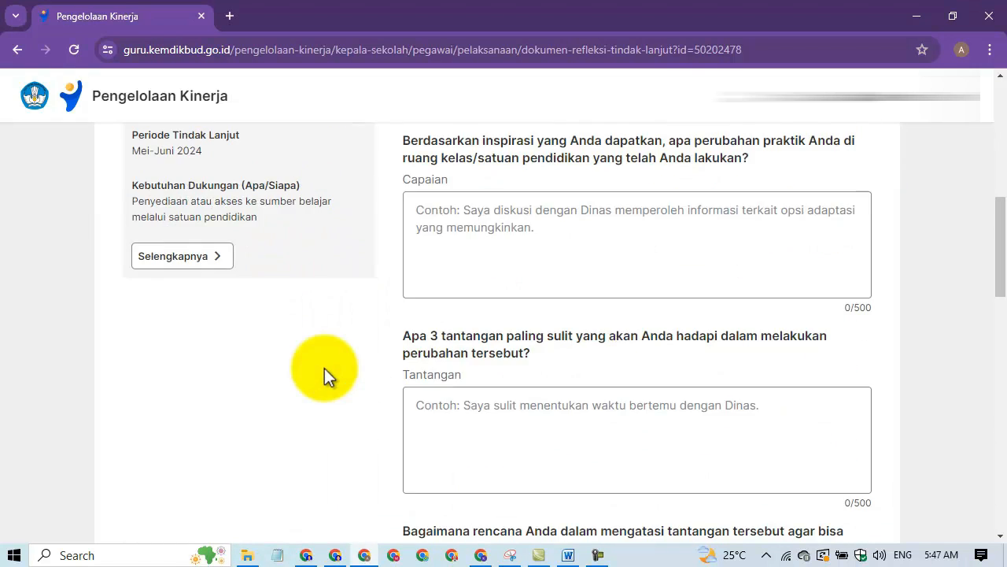
{"action": "scroll", "coordinate": [327, 373], "scroll_direction": "down", "scroll_amount": 1}
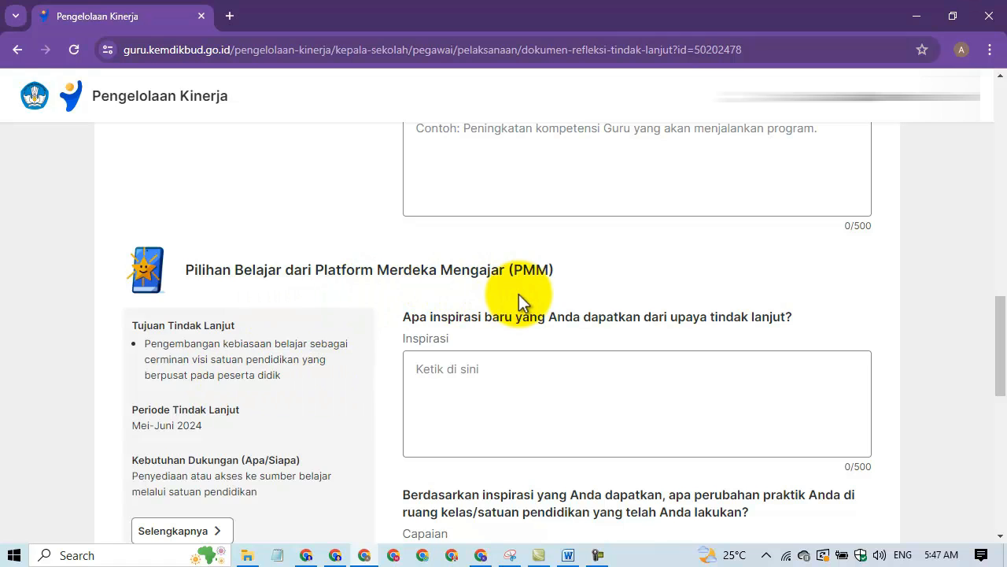
{"action": "scroll", "coordinate": [541, 299], "scroll_direction": "up", "scroll_amount": 15}
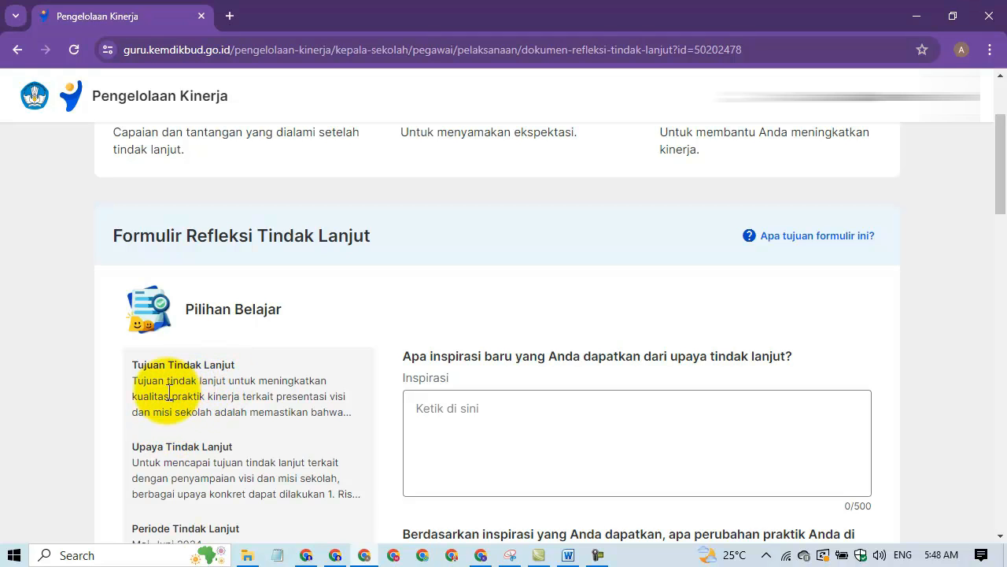
{"action": "scroll", "coordinate": [212, 403], "scroll_direction": "down", "scroll_amount": 1}
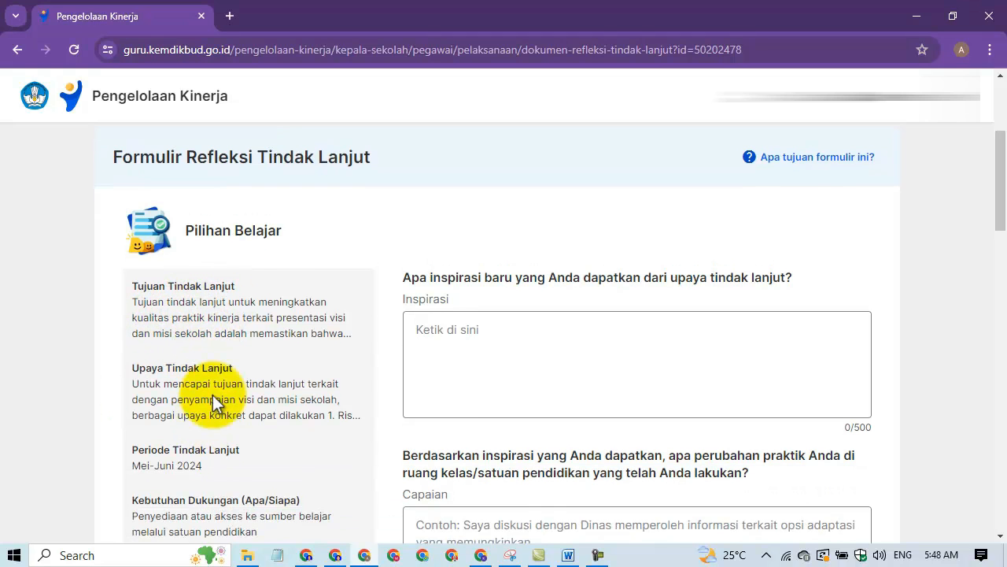
{"action": "scroll", "coordinate": [228, 424], "scroll_direction": "down", "scroll_amount": 1}
Copy the Pilihan Belajar Inspirasi answer from the Word document into the form's first Inspirasi field and remove the trailing blank line.
{"action": "left_click", "coordinate": [494, 262]}
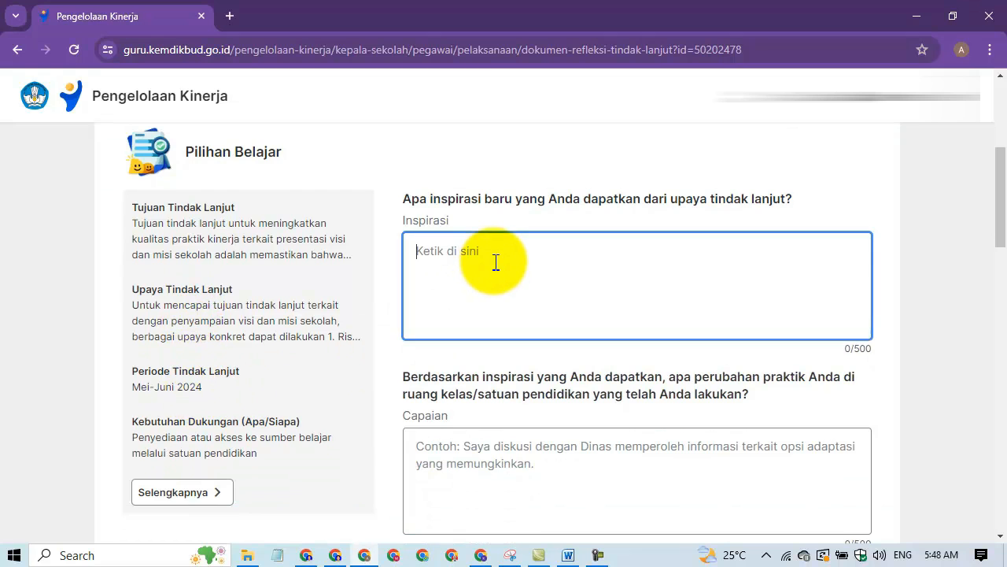
{"action": "scroll", "coordinate": [496, 276], "scroll_direction": "up", "scroll_amount": 1}
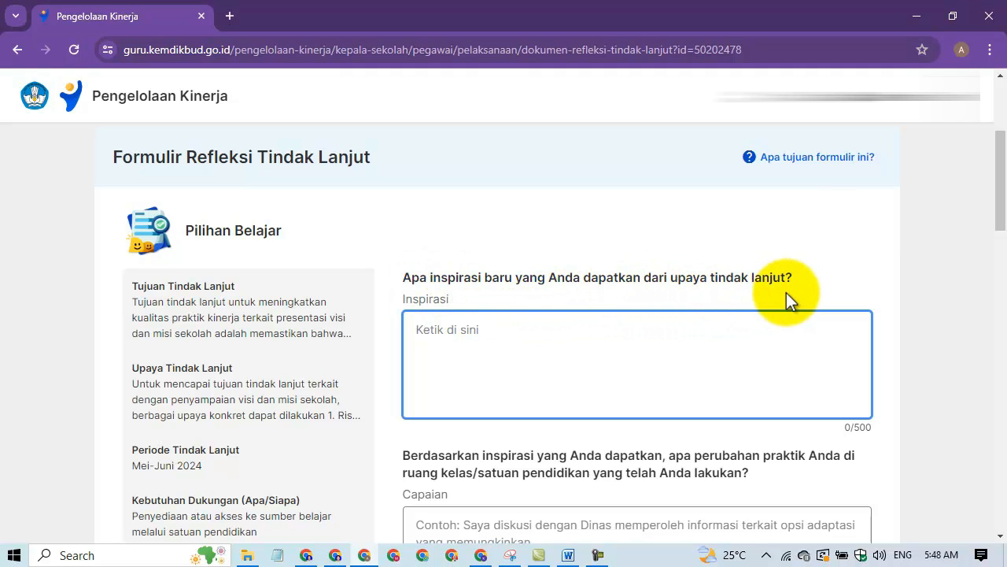
{"action": "left_click", "coordinate": [567, 554]}
{"action": "scroll", "coordinate": [477, 396], "scroll_direction": "up", "scroll_amount": 20}
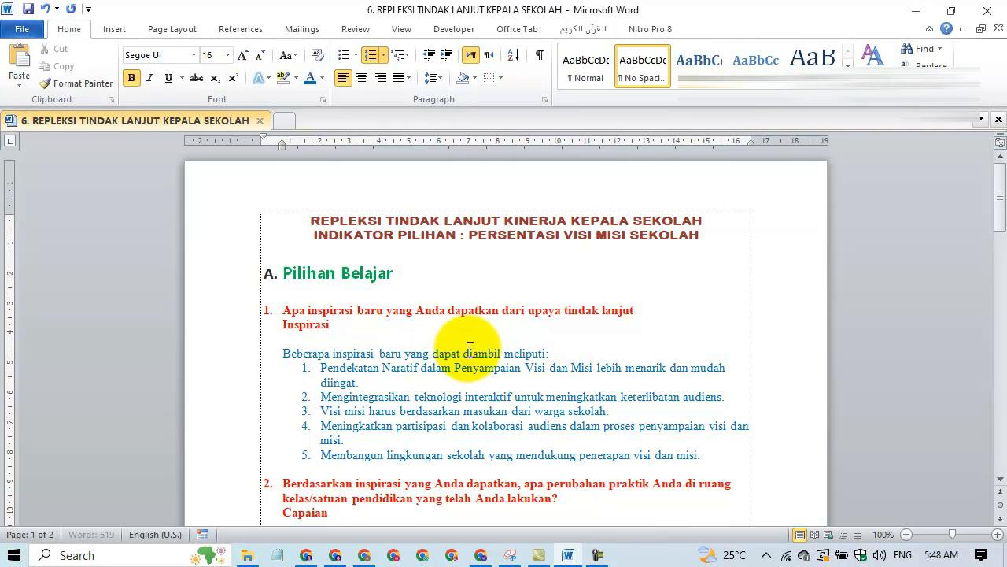
{"action": "left_click", "coordinate": [466, 293]}
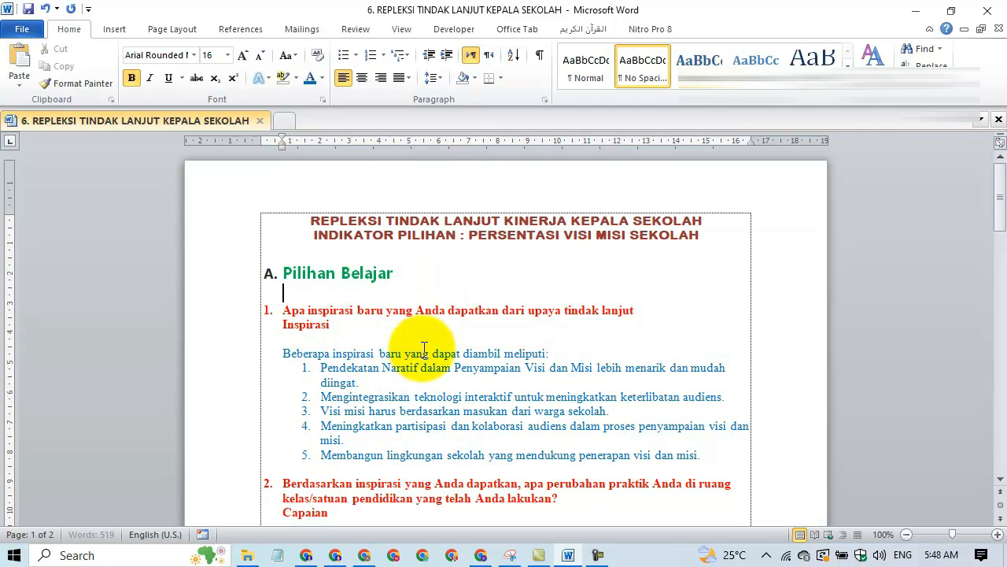
{"action": "scroll", "coordinate": [571, 341], "scroll_direction": "down", "scroll_amount": 1}
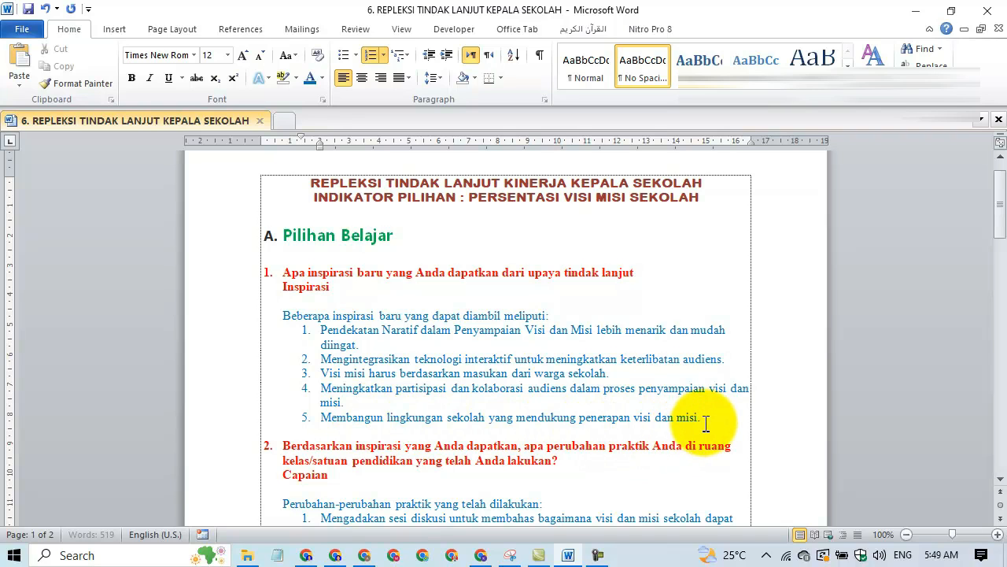
{"action": "left_click_drag", "start_coordinate": [703, 420], "coordinate": [278, 322]}
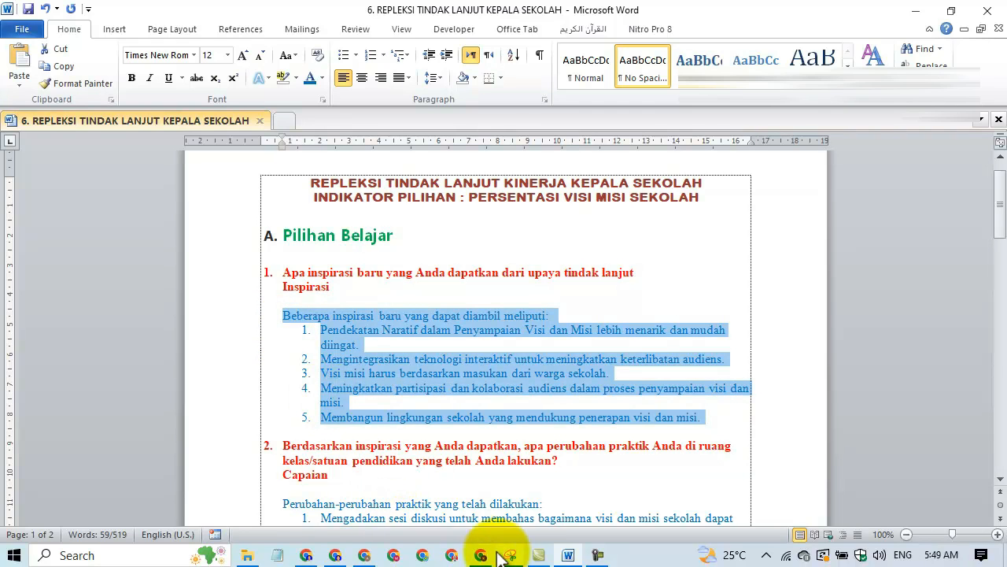
{"action": "left_click", "coordinate": [364, 555]}
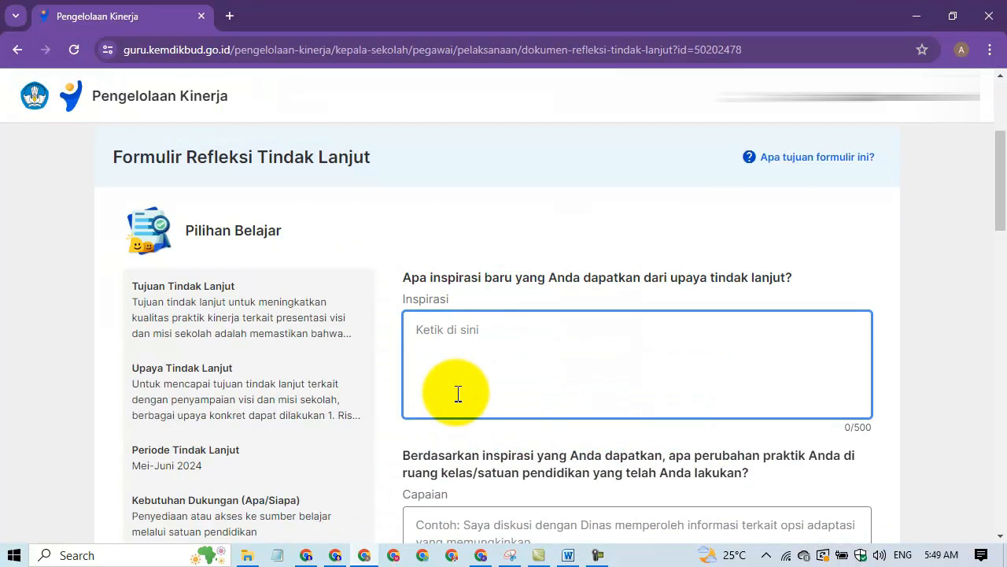
{"action": "key", "text": "ctrl+v"}
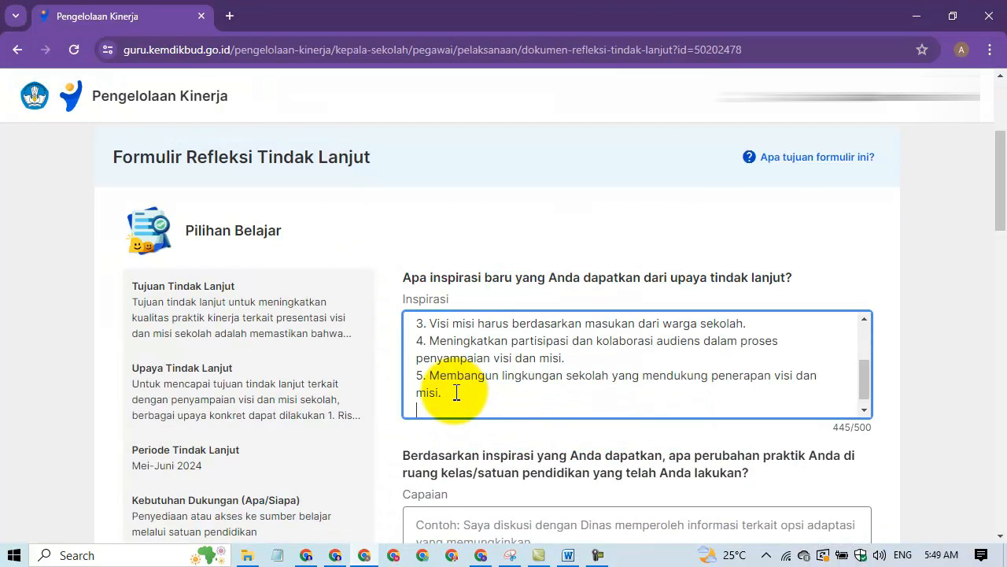
{"action": "key", "text": "BackSpace"}
Copy the Capaian answer, "Perubahan-perubahan praktik yang telah dilakukan" with its three points, from the Word document into the Pilihan Belajar Capaian field.
{"action": "scroll", "coordinate": [474, 405], "scroll_direction": "down", "scroll_amount": 2}
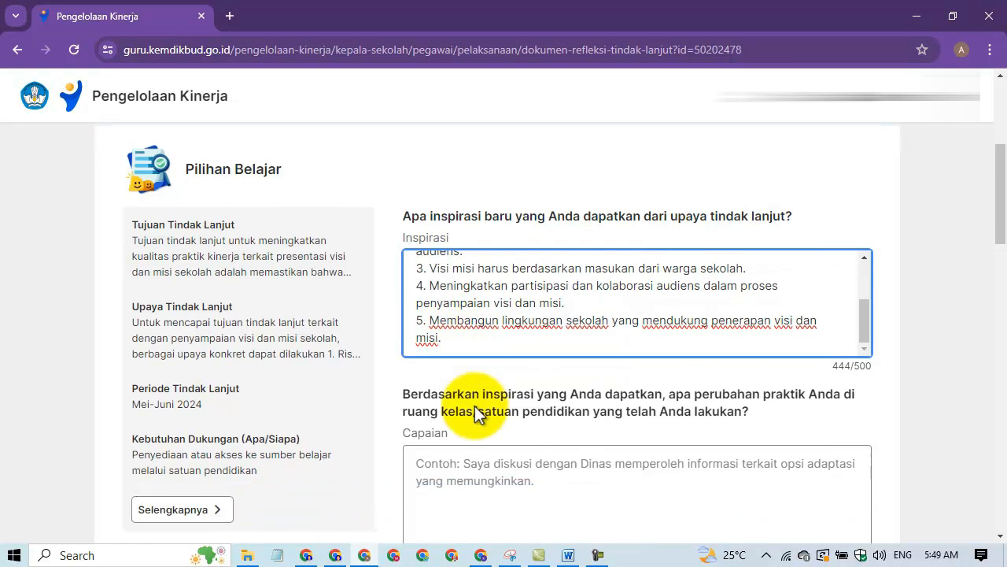
{"action": "left_click", "coordinate": [497, 368]}
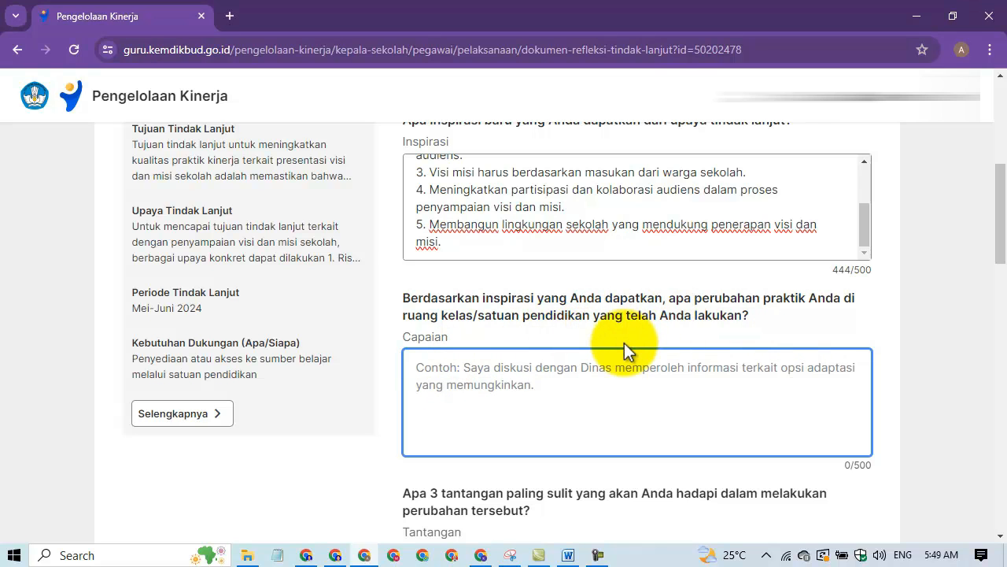
{"action": "left_click", "coordinate": [567, 552]}
{"action": "scroll", "coordinate": [504, 472], "scroll_direction": "down", "scroll_amount": 7}
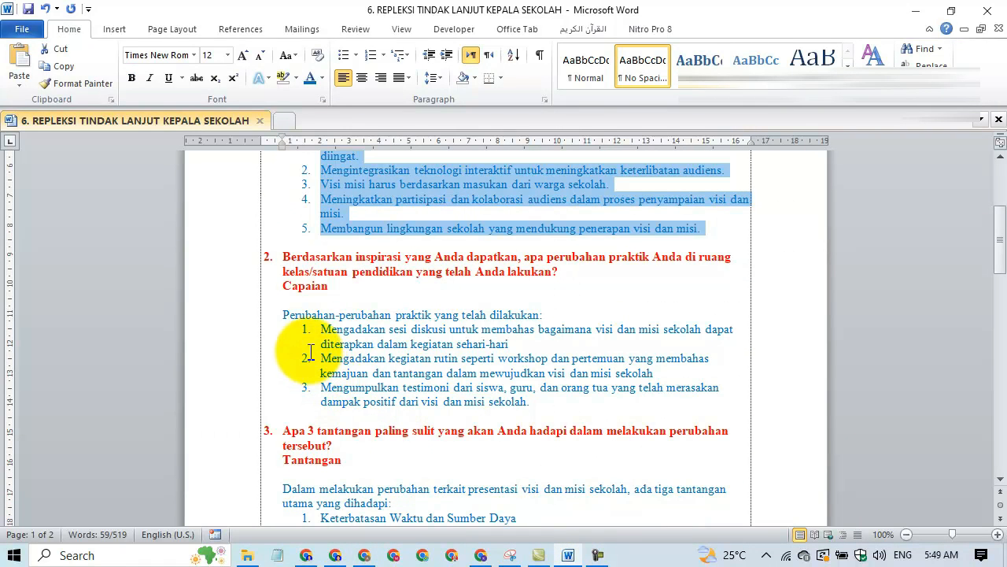
{"action": "left_click", "coordinate": [283, 318]}
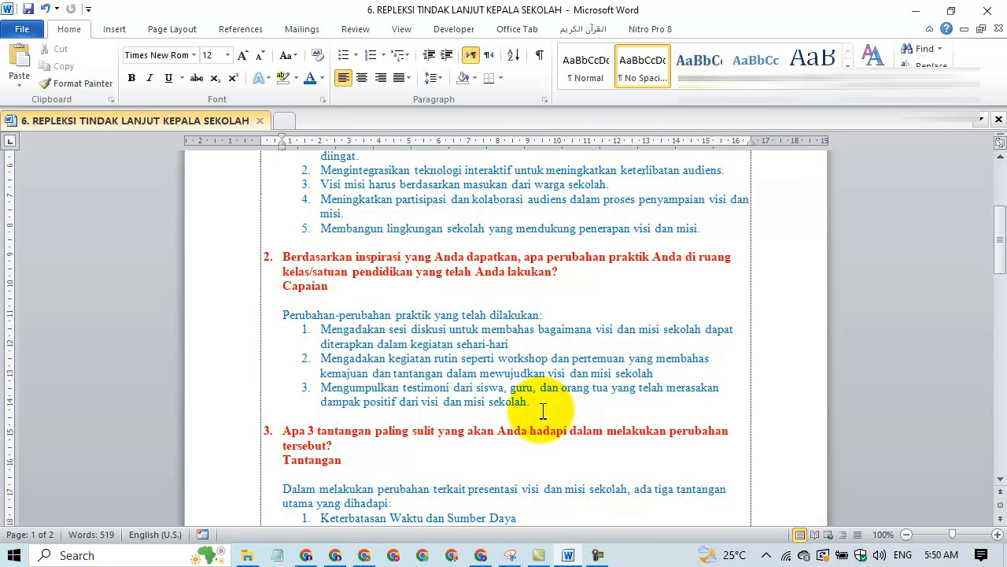
{"action": "left_click_drag", "start_coordinate": [543, 411], "coordinate": [282, 320]}
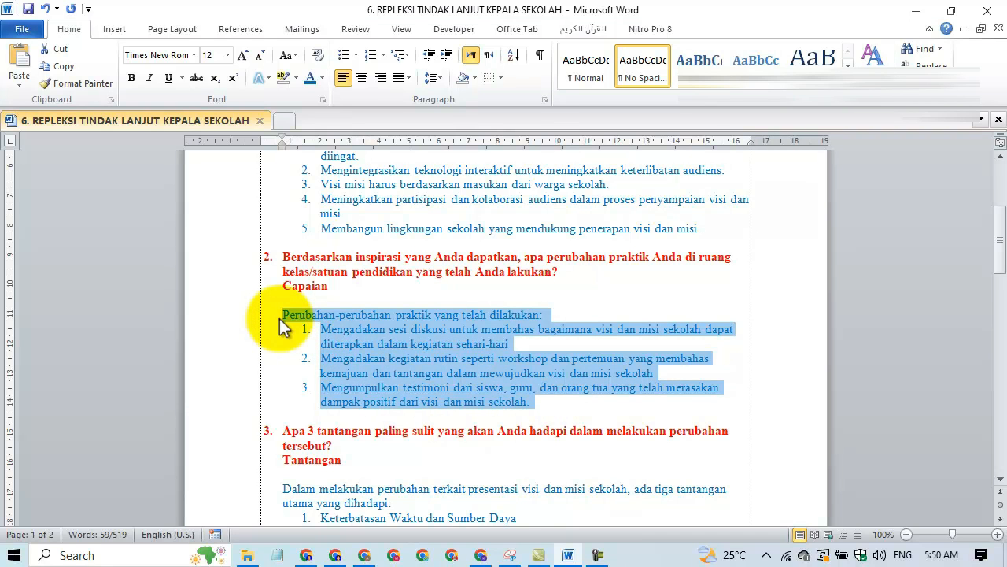
{"action": "left_click", "coordinate": [364, 554]}
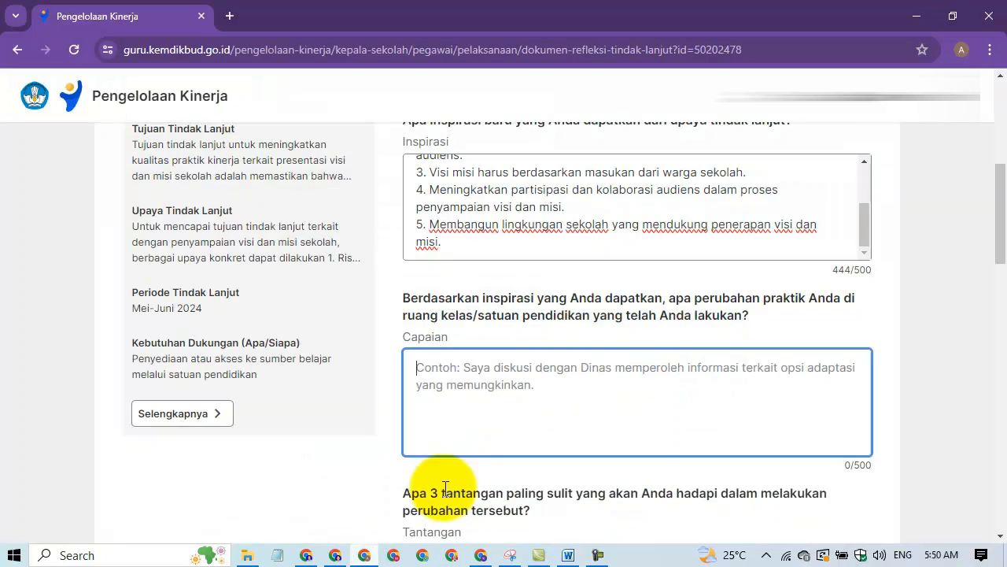
{"action": "key", "text": "ctrl+v"}
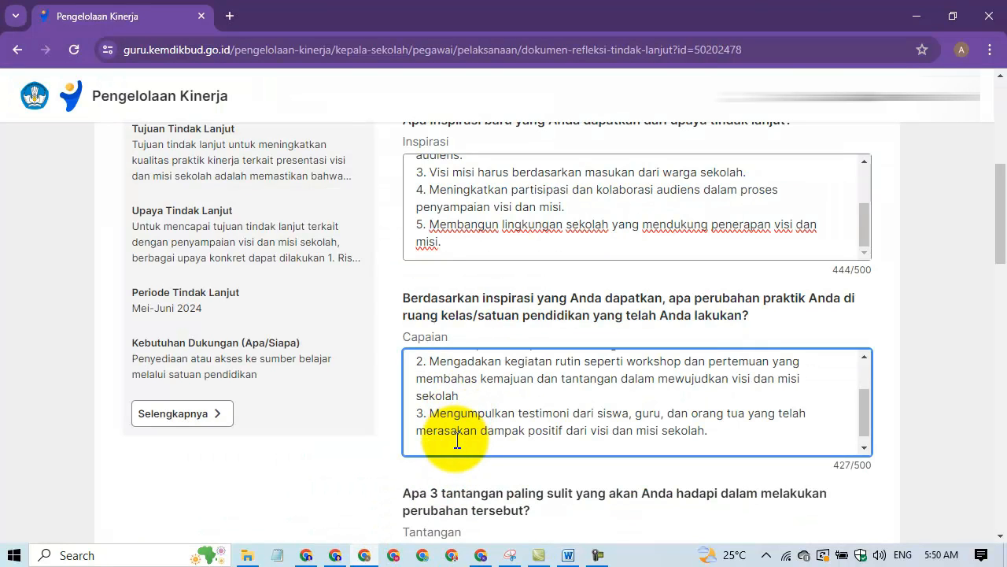
{"action": "scroll", "coordinate": [445, 440], "scroll_direction": "up", "scroll_amount": 2}
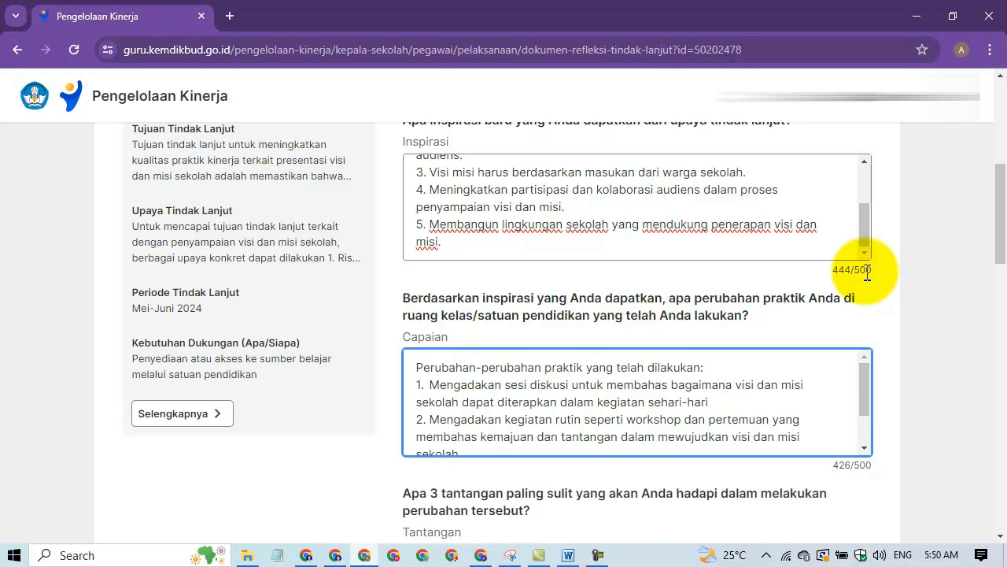
{"action": "left_click", "coordinate": [627, 252]}
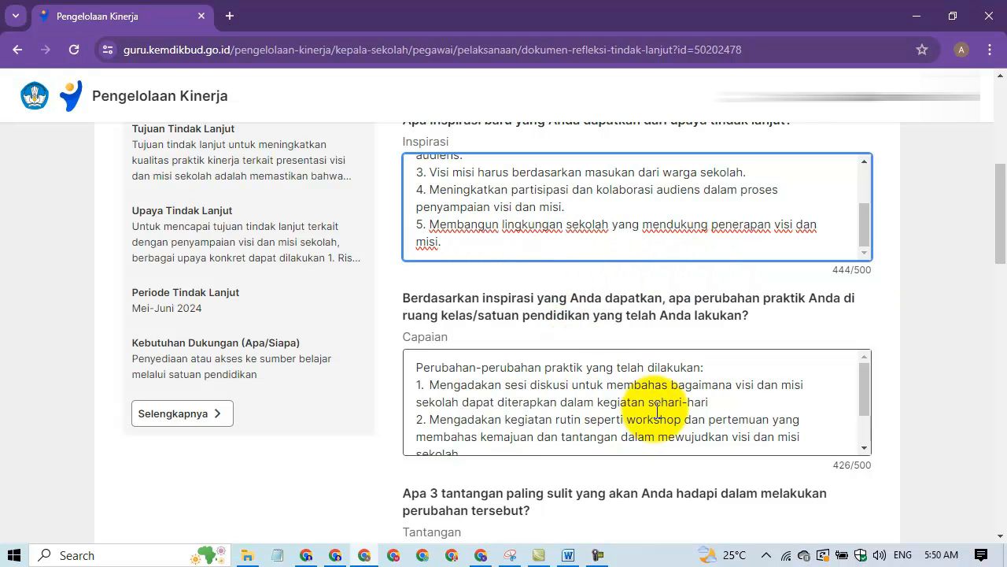
Copy the Tantangan answer, an intro sentence with three challenges, from the Word document into the Pilihan Belajar Tantangan field and remove the trailing blank line.
{"action": "scroll", "coordinate": [636, 409], "scroll_direction": "down", "scroll_amount": 3}
{"action": "scroll", "coordinate": [777, 441], "scroll_direction": "down", "scroll_amount": 3}
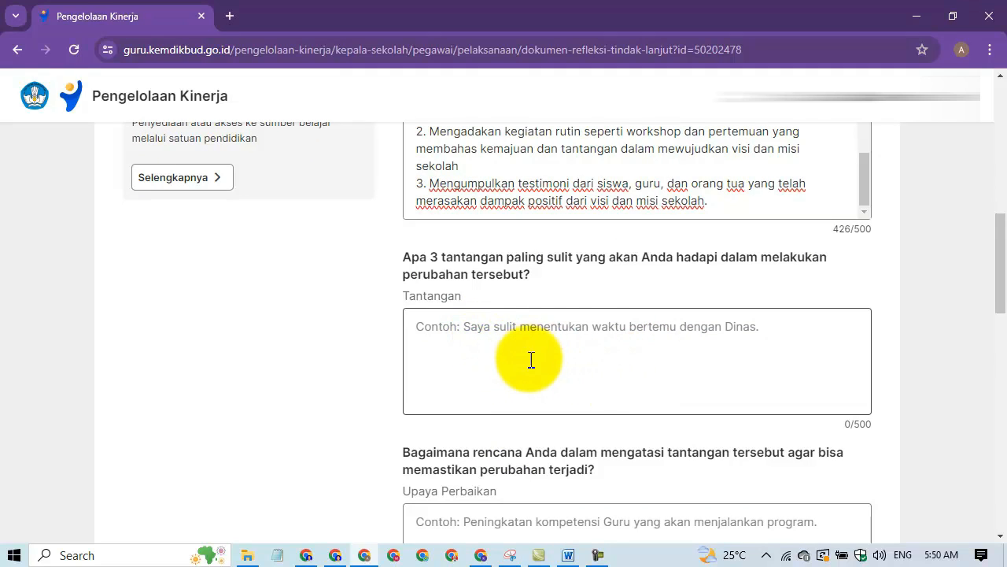
{"action": "left_click", "coordinate": [541, 332]}
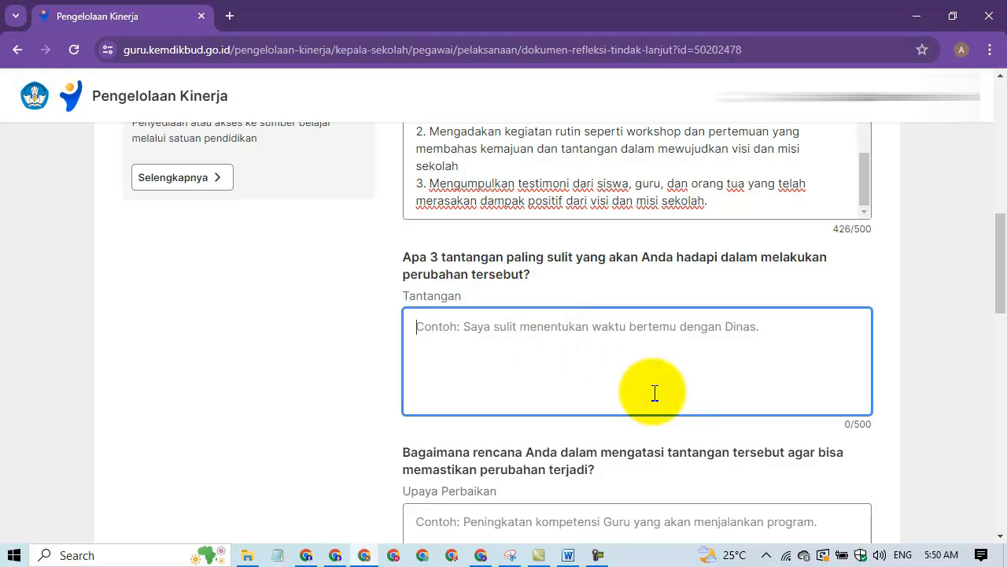
{"action": "left_click", "coordinate": [567, 554]}
{"action": "scroll", "coordinate": [591, 513], "scroll_direction": "down", "scroll_amount": 4}
{"action": "scroll", "coordinate": [591, 513], "scroll_direction": "down", "scroll_amount": 2}
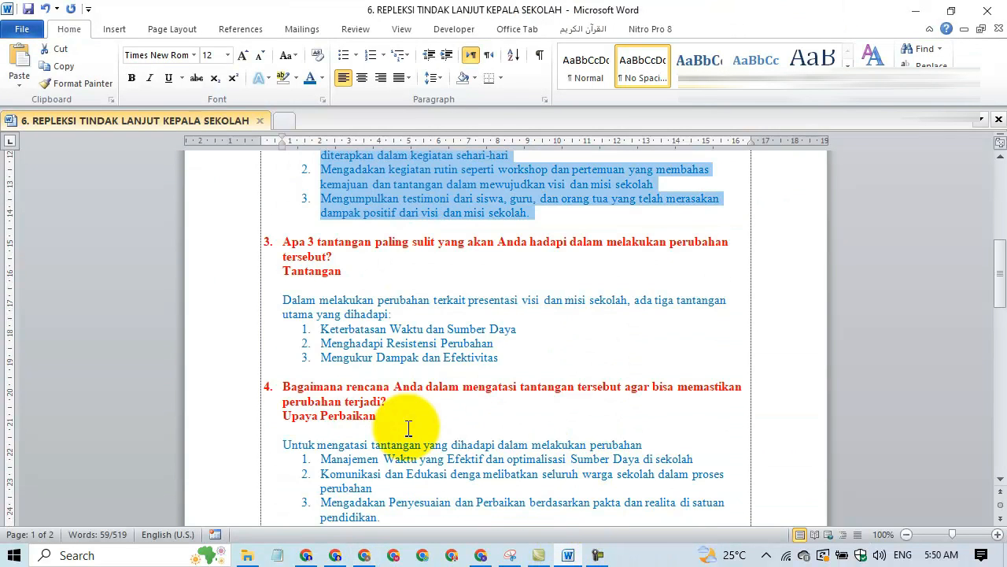
{"action": "left_click", "coordinate": [442, 318]}
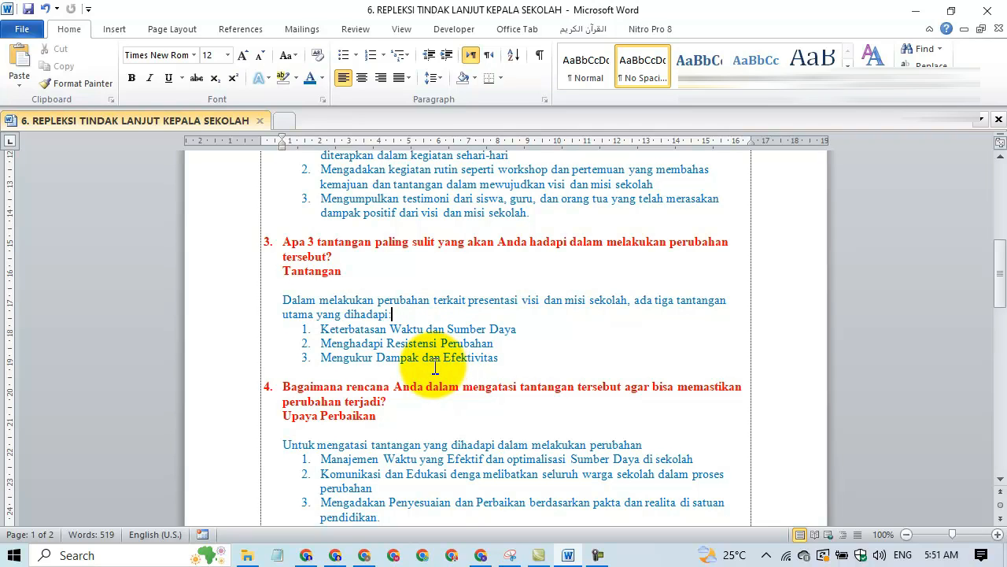
{"action": "left_click", "coordinate": [528, 348]}
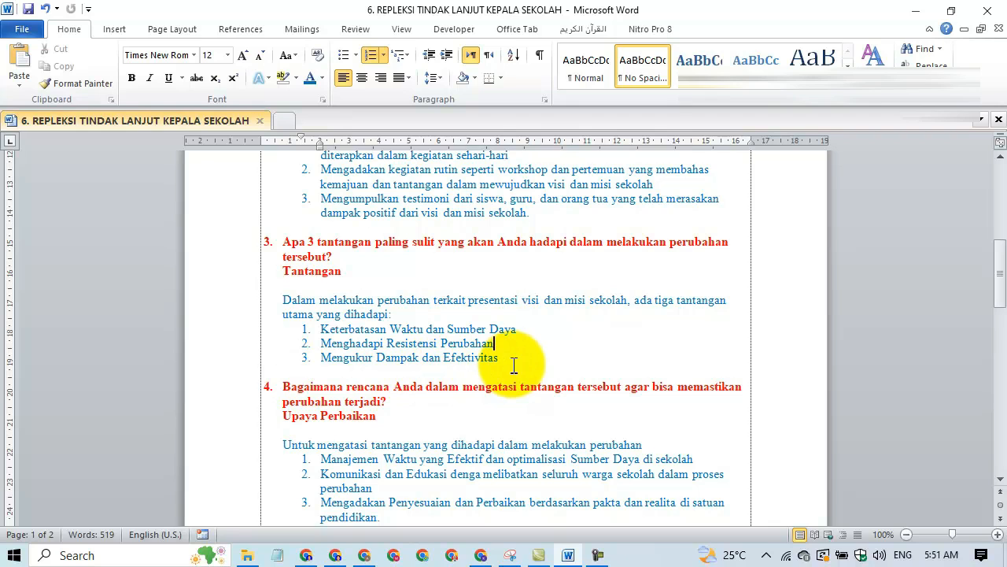
{"action": "left_click_drag", "start_coordinate": [506, 363], "coordinate": [284, 306]}
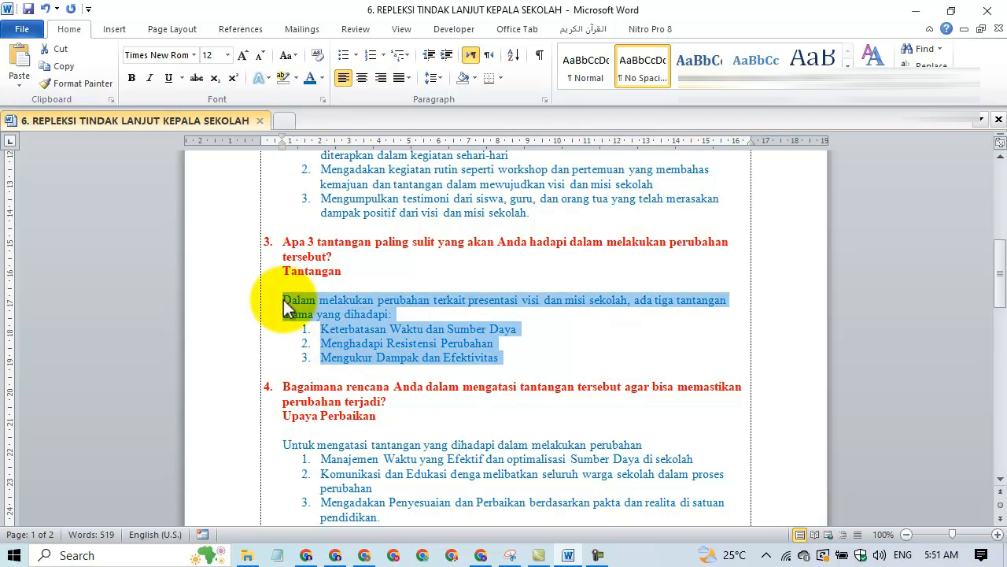
{"action": "left_click", "coordinate": [364, 556]}
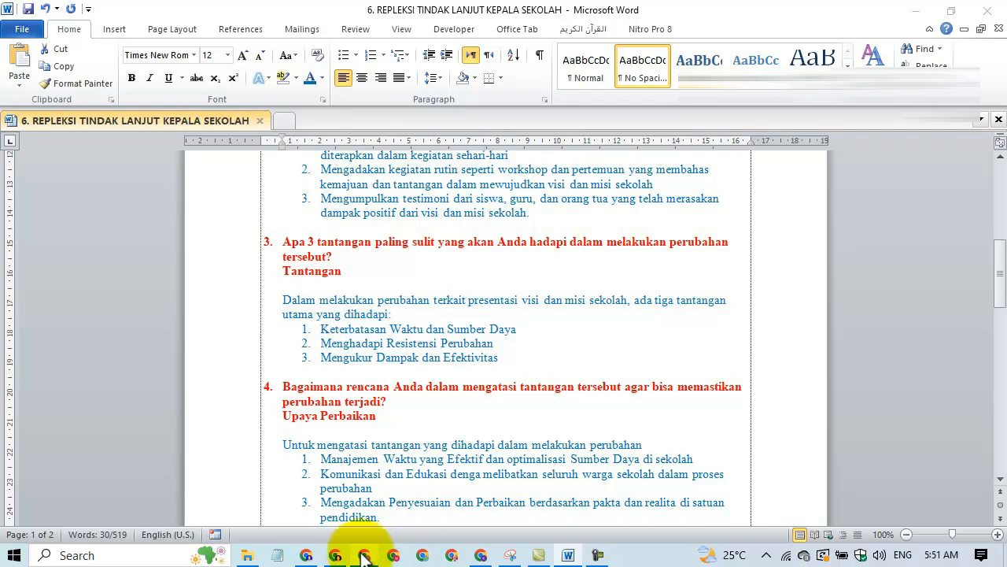
{"action": "left_click", "coordinate": [472, 405]}
{"action": "type", "text": "Dalam melakukan perubahan terkait presentasi visi dan misi sekolah, ada tiga tantangan utama yang dihadapi: 1. Keterbatasan Waktu dan Sumber Daya 2. Menghadapi Resistensi Perubahan 3. Mengukur Dampak dan Efektivitas"}
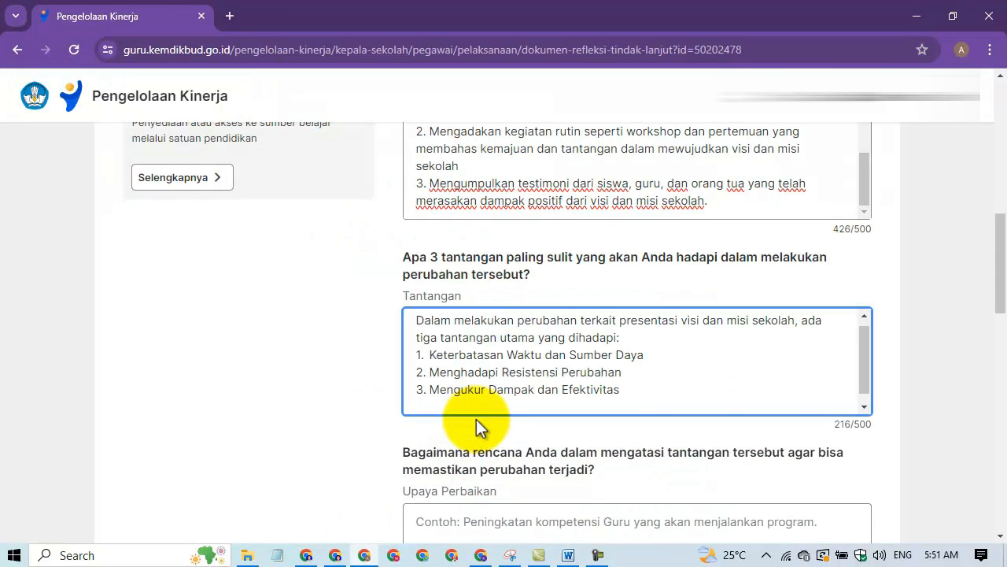
{"action": "key", "text": "BackSpace"}
Place the cursor in the Pilihan Belajar Upaya Perbaikan field and switch to Word to locate its prepared answer under question 4.
{"action": "scroll", "coordinate": [480, 413], "scroll_direction": "down", "scroll_amount": 3}
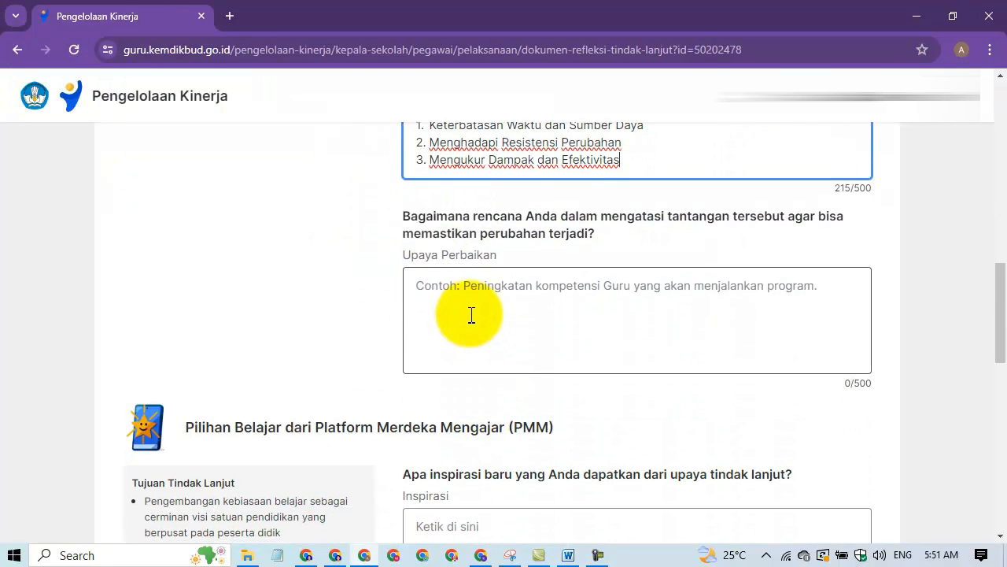
{"action": "left_click", "coordinate": [472, 291]}
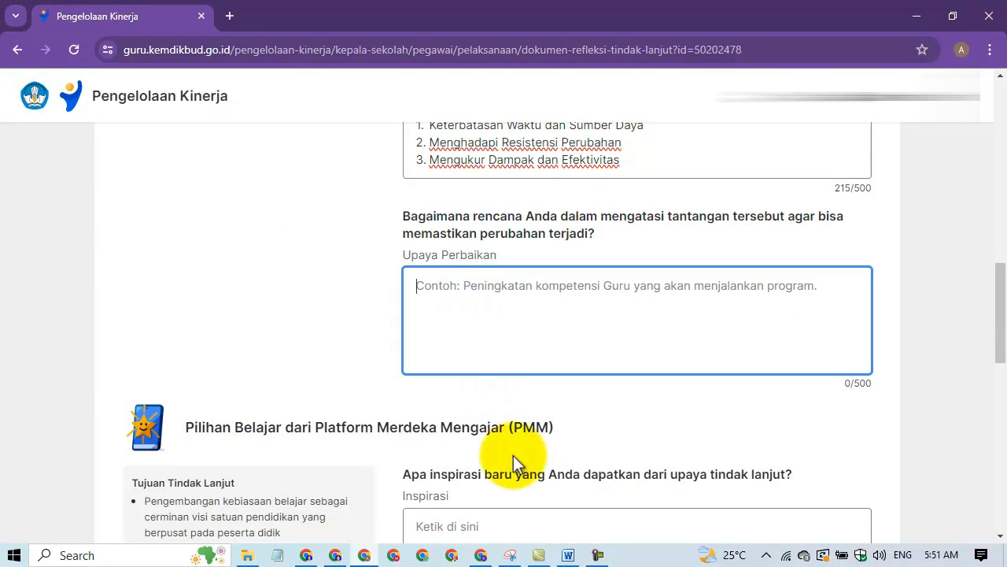
{"action": "left_click", "coordinate": [568, 555]}
{"action": "scroll", "coordinate": [331, 425], "scroll_direction": "down", "scroll_amount": 5}
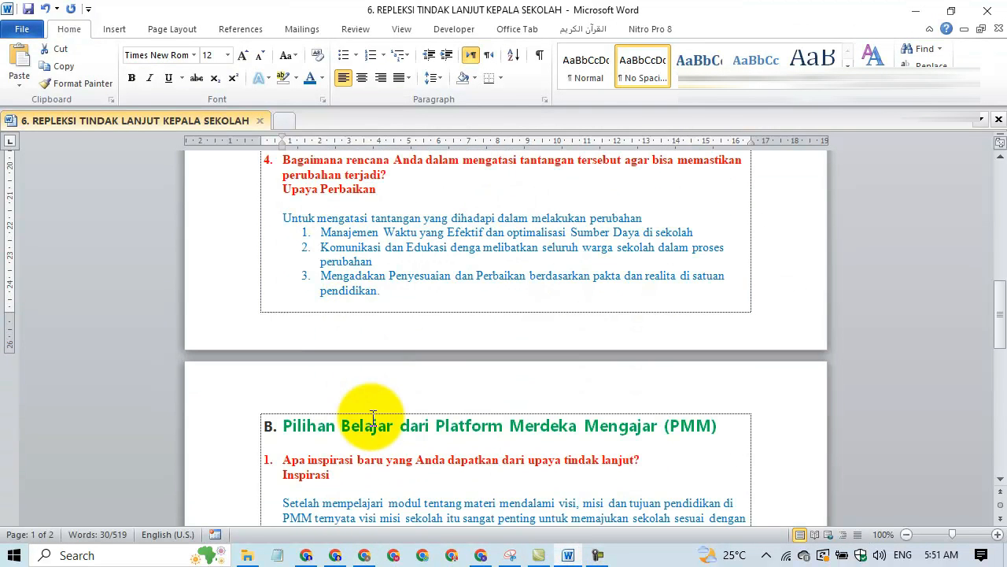
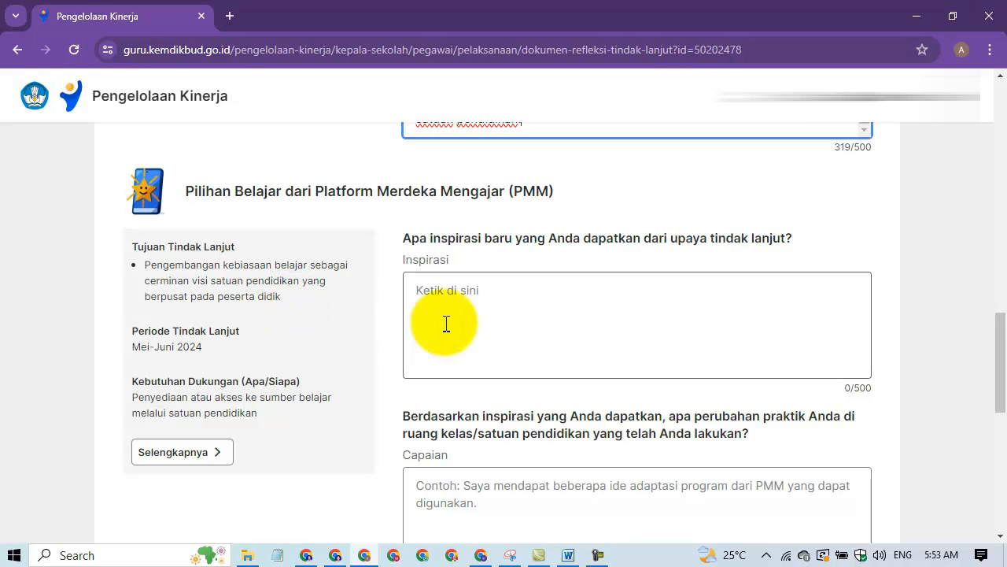
Copy the PMM Inspirasi answer, beginning "Setelah mempelajari modul", from the Word document into the PMM Inspirasi field and remove the trailing blank lines.
{"action": "left_click", "coordinate": [460, 296]}
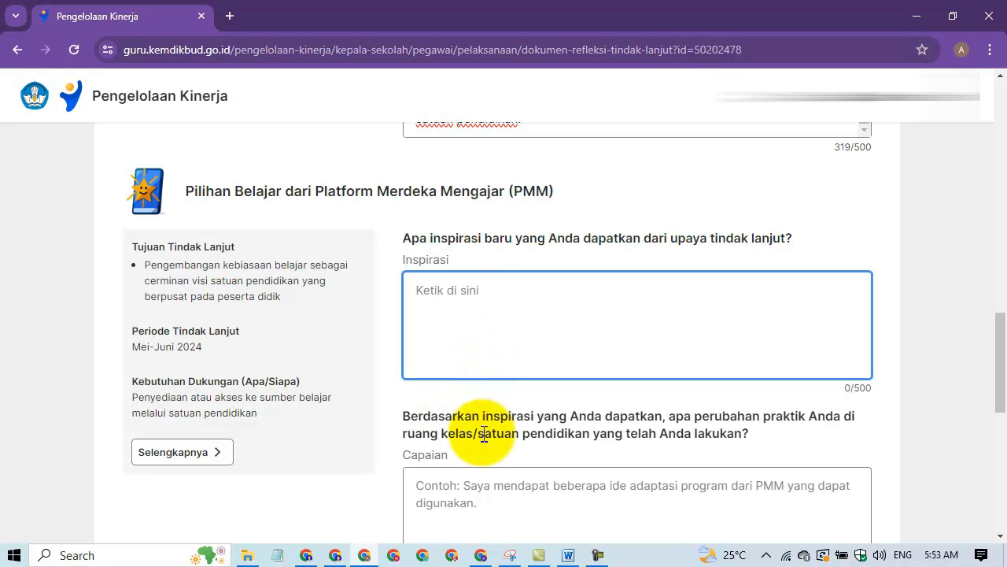
{"action": "left_click", "coordinate": [565, 555]}
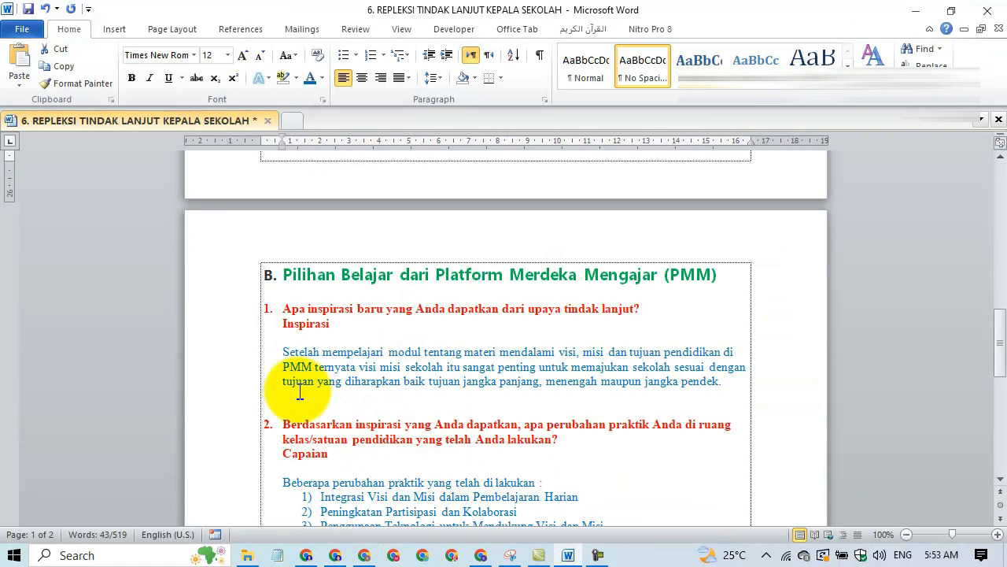
{"action": "left_click", "coordinate": [284, 352]}
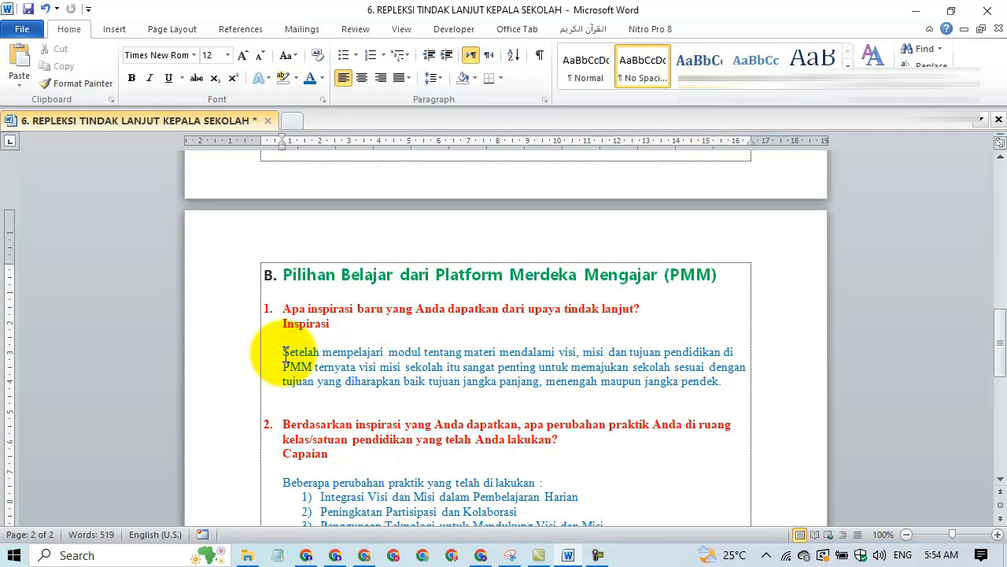
{"action": "left_click_drag", "start_coordinate": [284, 351], "coordinate": [722, 385]}
{"action": "key", "text": "ctrl+c"}
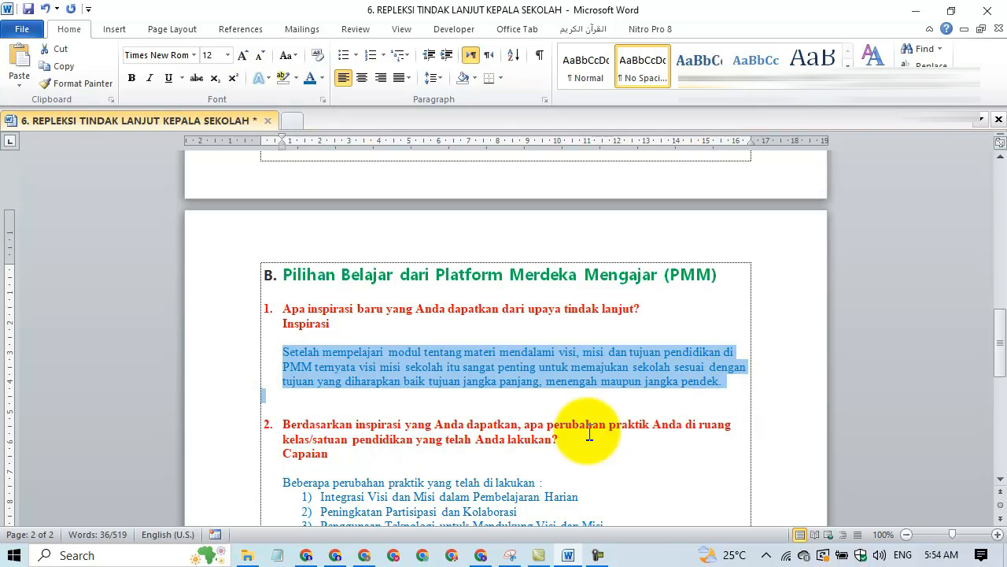
{"action": "left_click", "coordinate": [389, 555]}
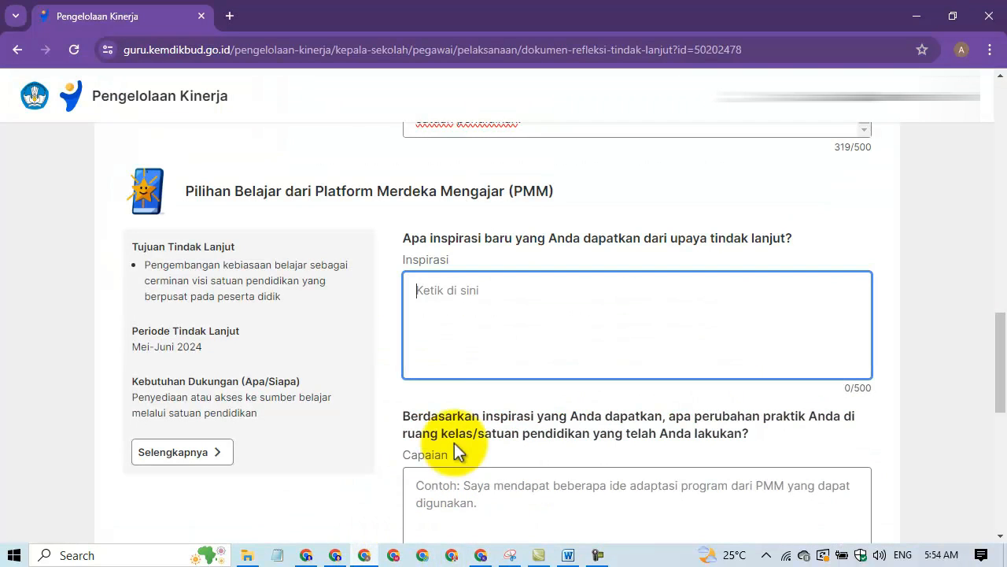
{"action": "key", "text": "ctrl+v"}
{"action": "key", "text": "BackSpace"}
{"action": "key", "text": "BackSpace"}
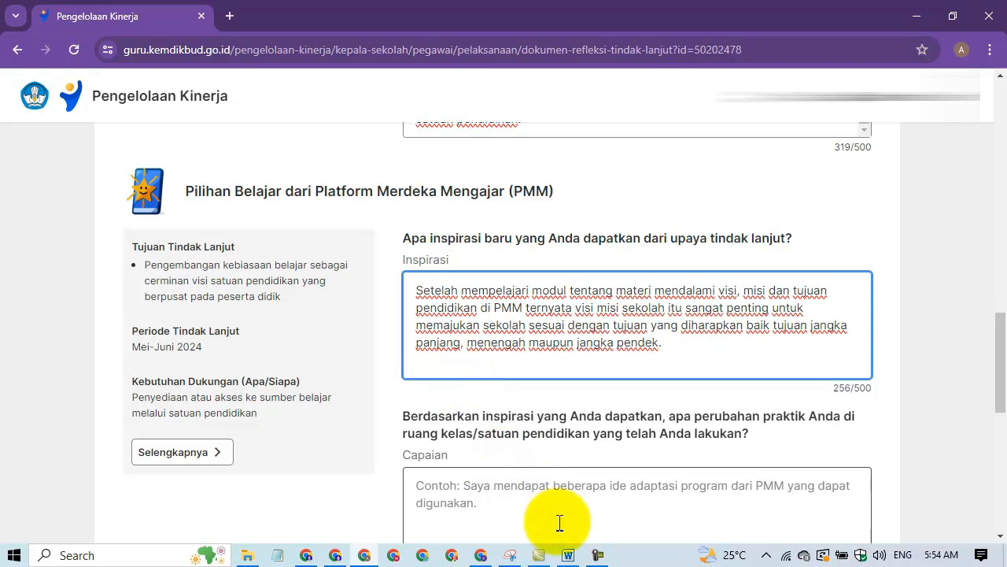
Copy the PMM Capaian answer, "Beberapa perubahan praktik yang telah di lakukan" with its five points, from Word into the PMM Capaian field, without the trailing blank line.
{"action": "scroll", "coordinate": [543, 496], "scroll_direction": "down", "scroll_amount": 1}
{"action": "left_click", "coordinate": [479, 441]}
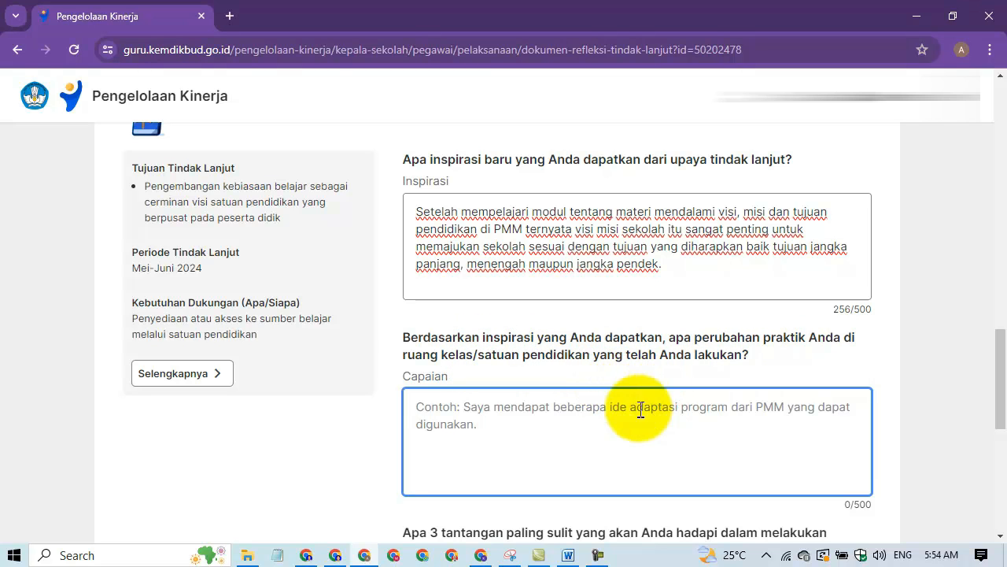
{"action": "left_click", "coordinate": [567, 555]}
{"action": "scroll", "coordinate": [512, 427], "scroll_direction": "down", "scroll_amount": 3}
{"action": "scroll", "coordinate": [364, 398], "scroll_direction": "down", "scroll_amount": 1}
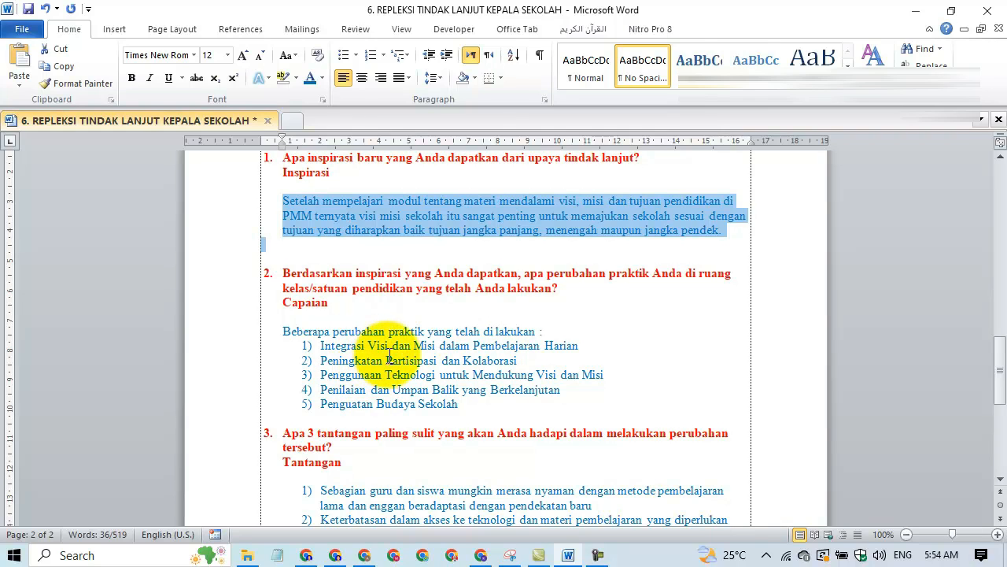
{"action": "left_click", "coordinate": [605, 349]}
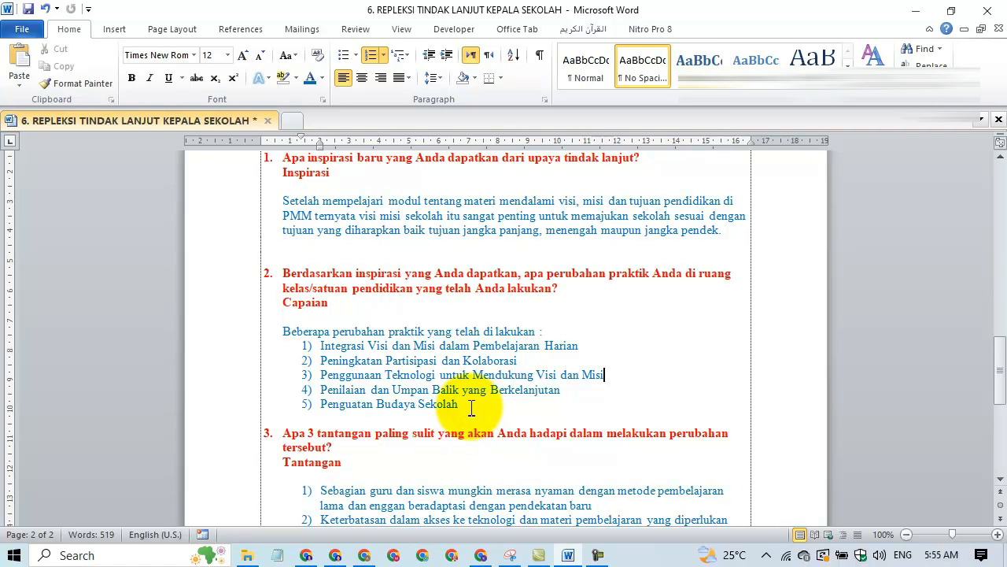
{"action": "left_click_drag", "start_coordinate": [460, 404], "coordinate": [282, 337]}
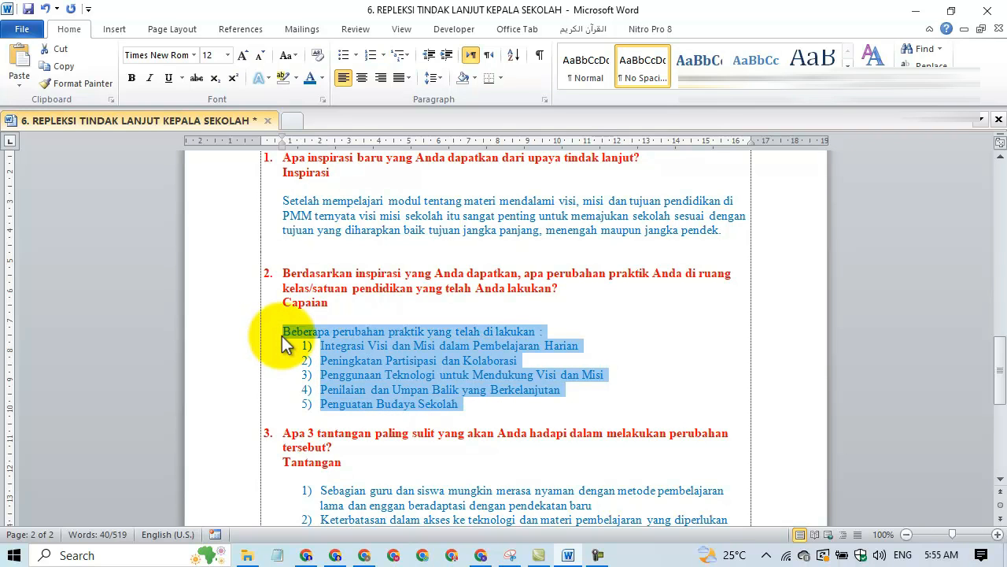
{"action": "left_click", "coordinate": [368, 554]}
{"action": "key", "text": "ctrl+v"}
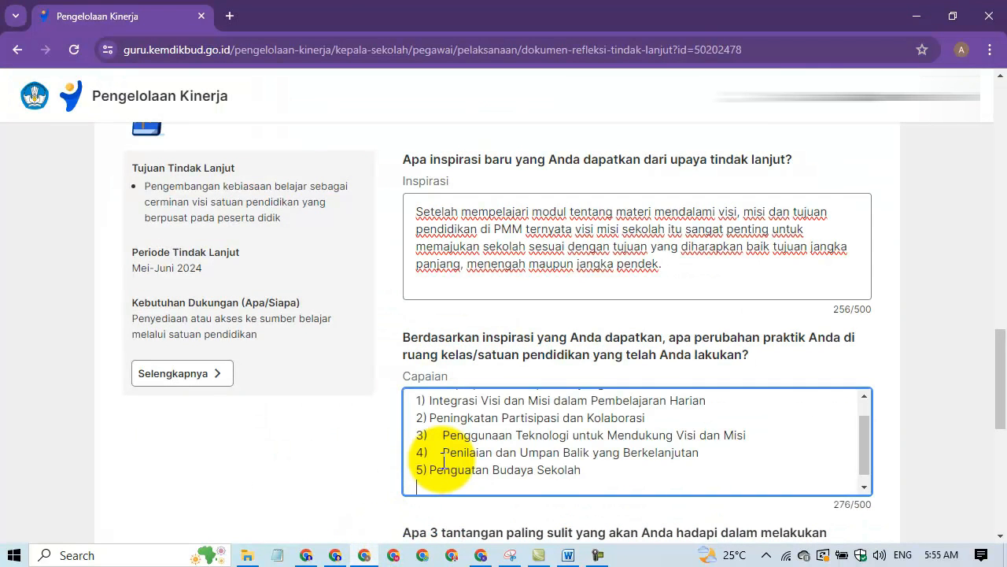
{"action": "key", "text": "BackSpace"}
With the PMM Tantangan field ready, switch to Word and add a period at the end of points 1 and 2 of its Tantangan answer.
{"action": "scroll", "coordinate": [472, 455], "scroll_direction": "down", "scroll_amount": 4}
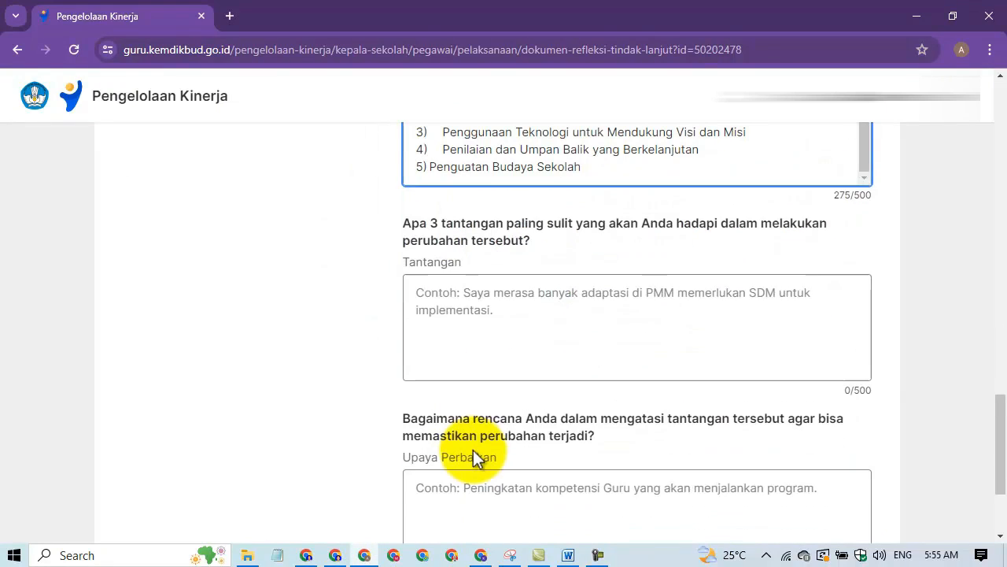
{"action": "left_click", "coordinate": [500, 327]}
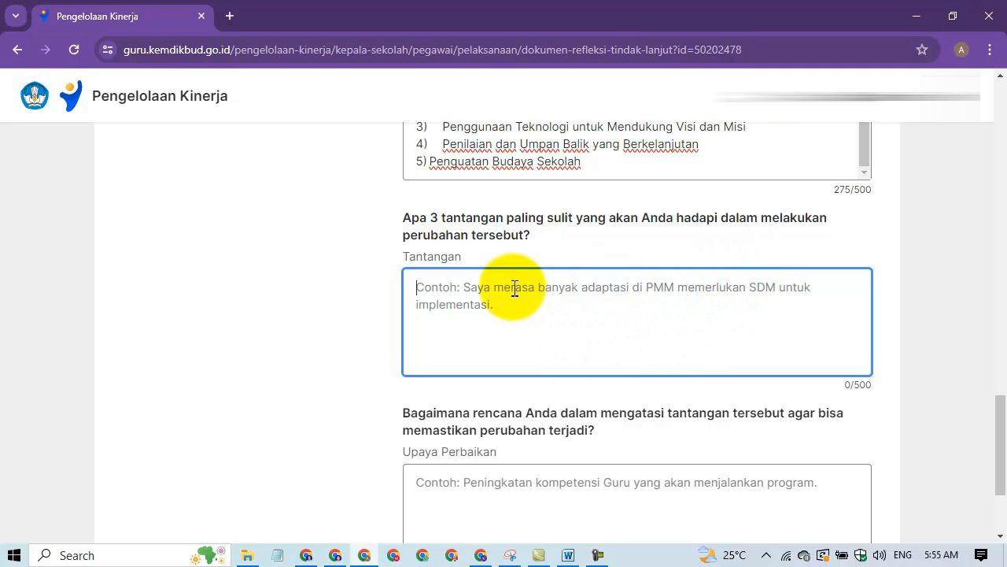
{"action": "left_click", "coordinate": [568, 555]}
{"action": "scroll", "coordinate": [428, 512], "scroll_direction": "down", "scroll_amount": 3}
{"action": "scroll", "coordinate": [430, 484], "scroll_direction": "down", "scroll_amount": 1}
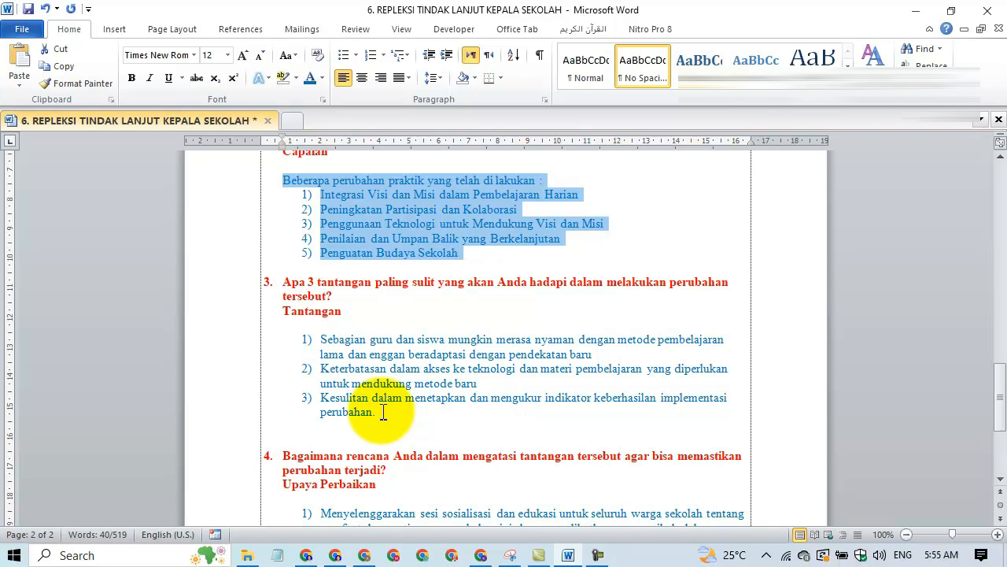
{"action": "left_click_drag", "start_coordinate": [383, 412], "coordinate": [317, 347]}
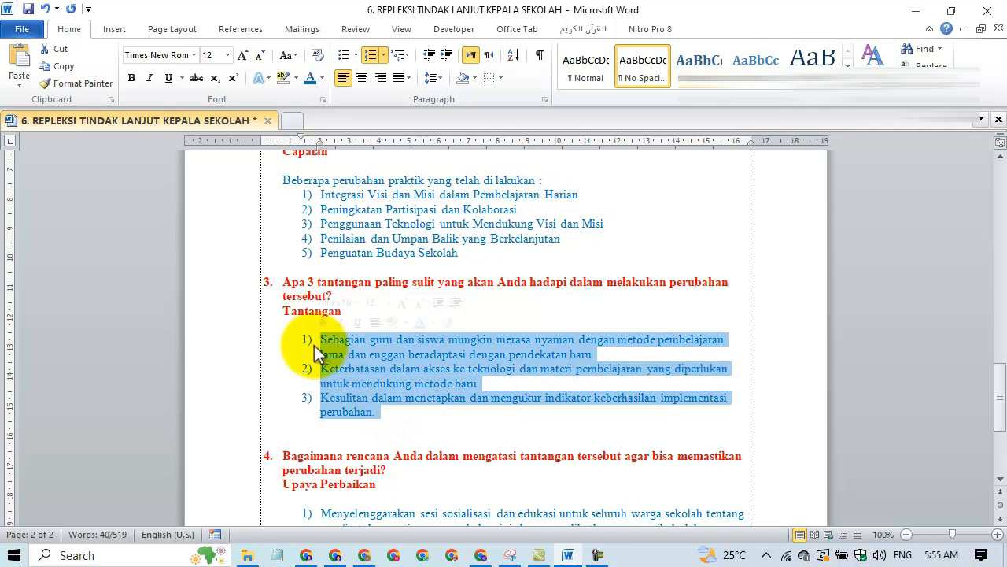
{"action": "left_click", "coordinate": [329, 369]}
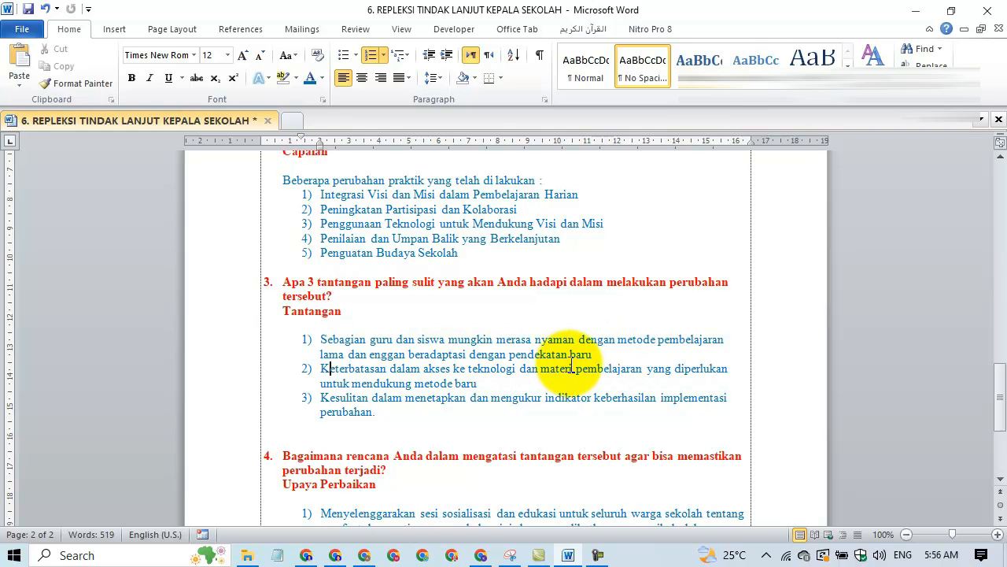
{"action": "type", "text": "."}
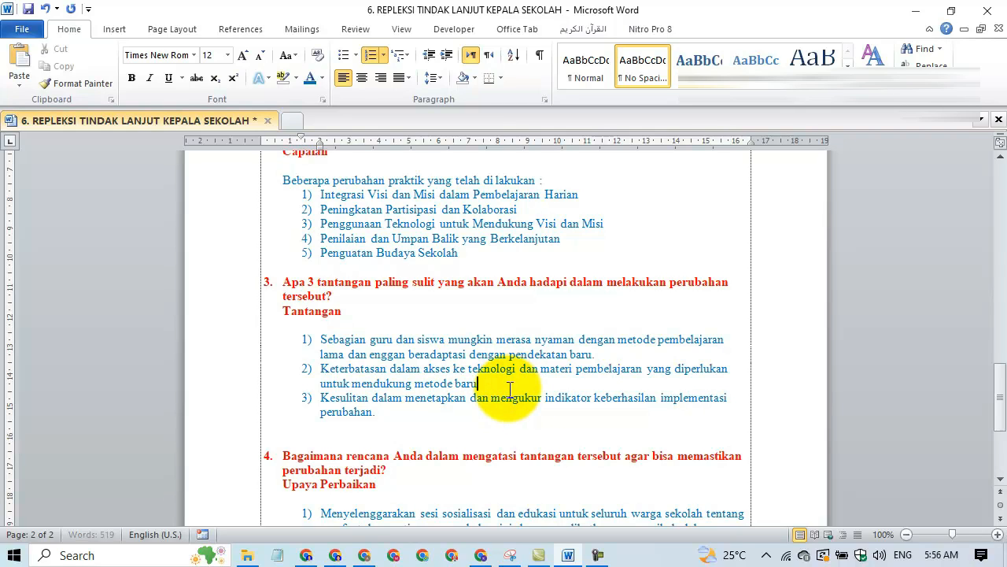
{"action": "type", "text": "."}
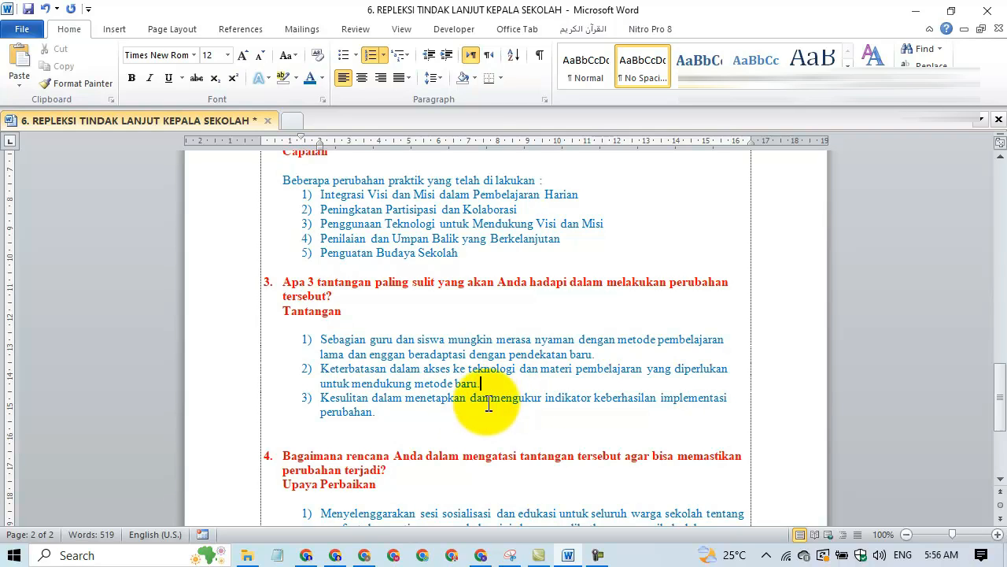
Copy the corrected three-point Tantangan answer from the Word document into the PMM Tantangan field and remove the trailing blank line.
{"action": "left_click", "coordinate": [412, 421]}
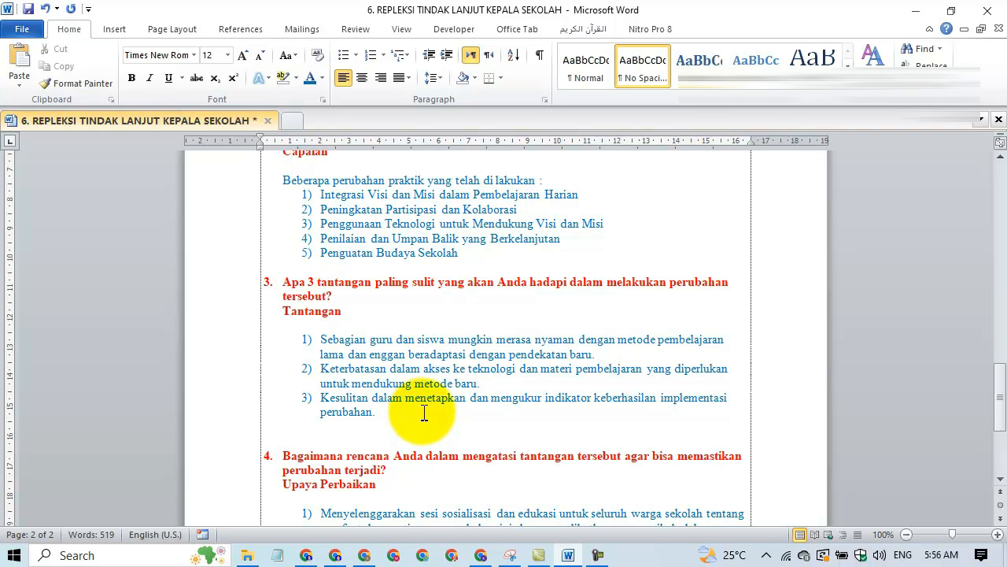
{"action": "left_click_drag", "start_coordinate": [382, 412], "coordinate": [315, 350]}
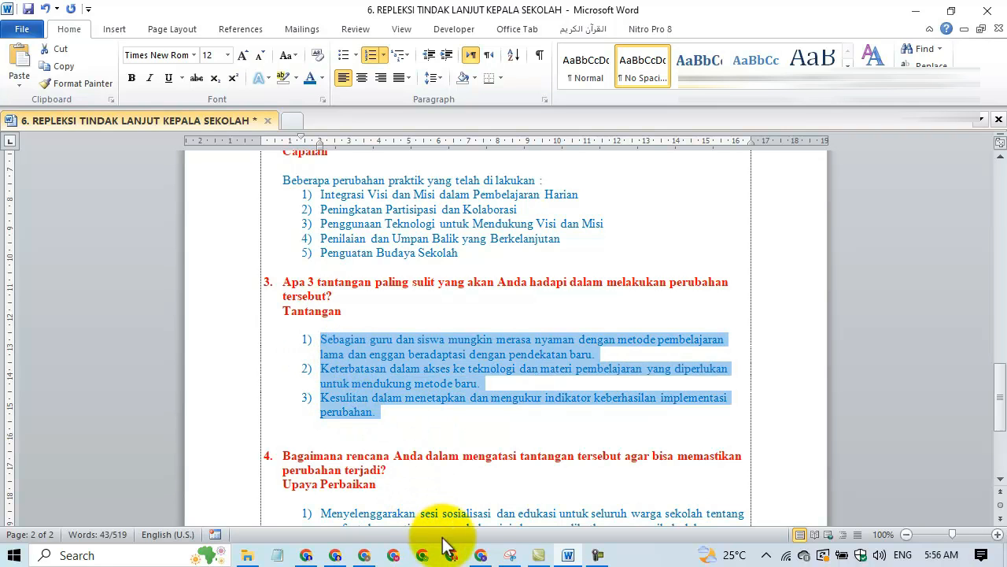
{"action": "left_click", "coordinate": [364, 556]}
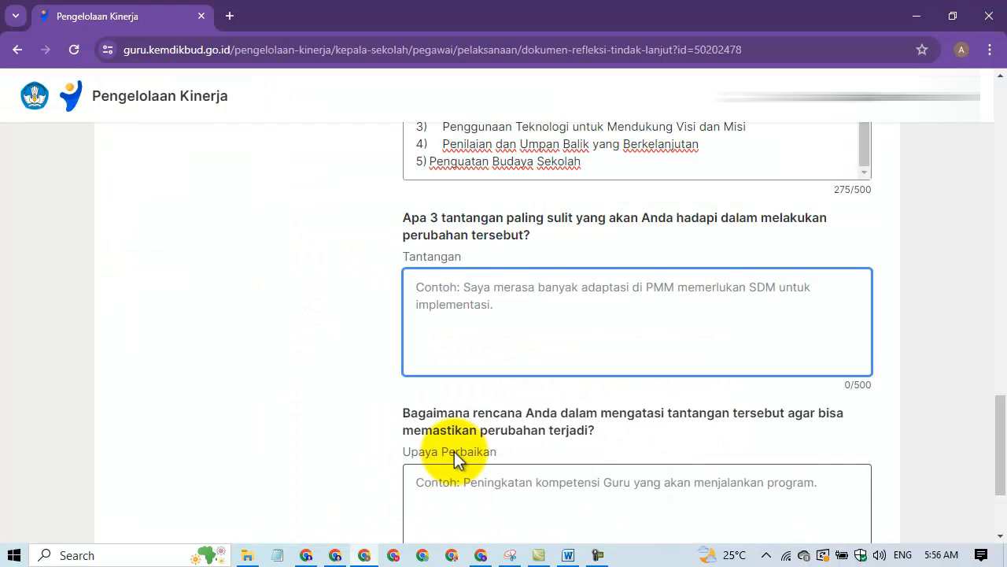
{"action": "type", "text": "1)\tSebagian guru dan siswa mungkin merasa nyaman dengan metode pembelajaran lama dan enggan beradaptasi dengan pendekatan baru. 2)\tKeterbatasan dalam akses ke teknologi dan materi pembelajaran yang diperlukan untuk mendukung metode baru. 3)\tKesulitan dalam menetapkan dan mengukur indikator keberhasilan implementasi perubahan."}
{"action": "key", "text": "BackSpace"}
Review the pasted PMM Tantangan answer and the Upaya Perbaikan question that follows it.
{"action": "scroll", "coordinate": [452, 451], "scroll_direction": "down", "scroll_amount": 2}
{"action": "left_click", "coordinate": [482, 341]}
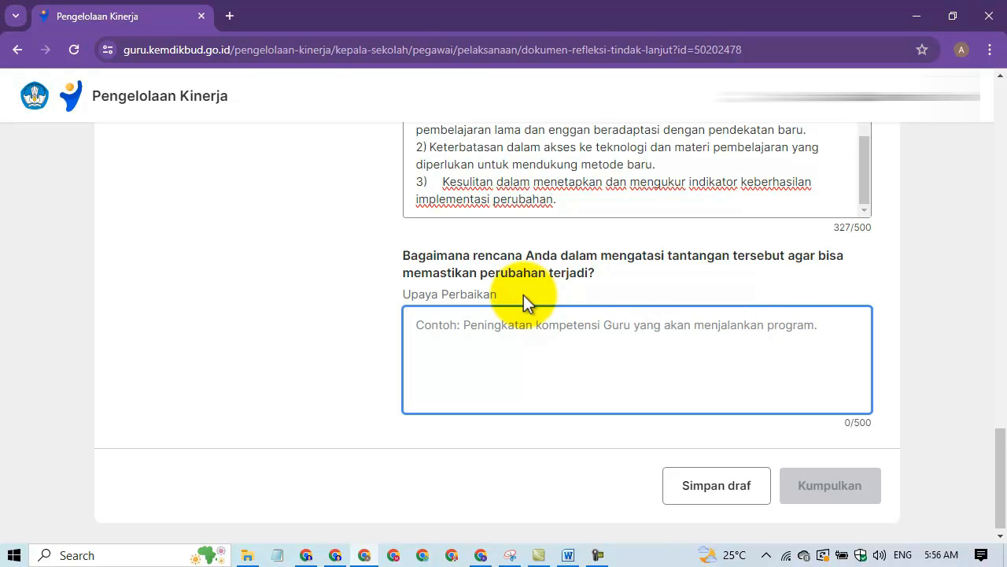
{"action": "scroll", "coordinate": [564, 309], "scroll_direction": "up", "scroll_amount": 1}
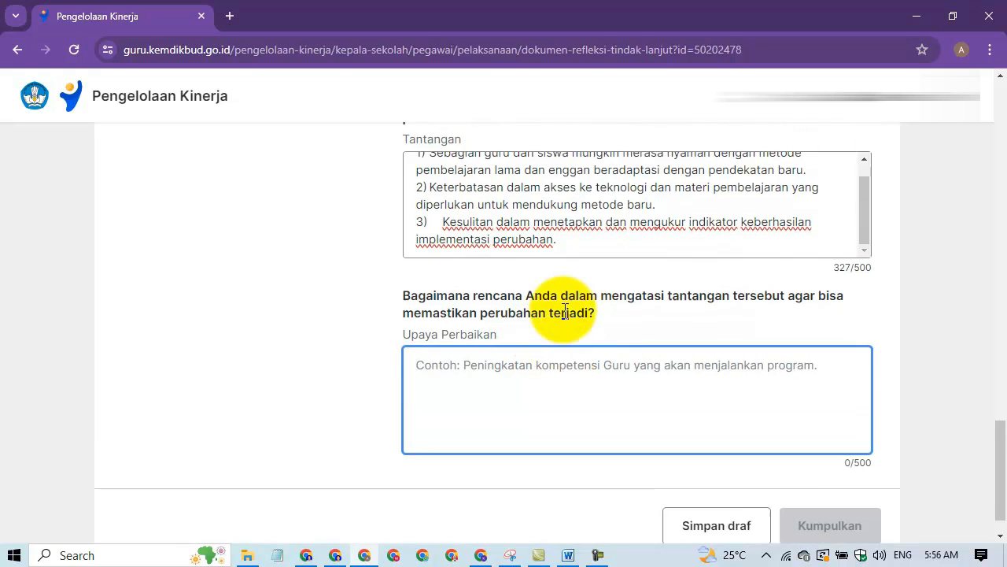
{"action": "scroll", "coordinate": [565, 309], "scroll_direction": "up", "scroll_amount": 1}
{"action": "scroll", "coordinate": [508, 381], "scroll_direction": "up", "scroll_amount": 2}
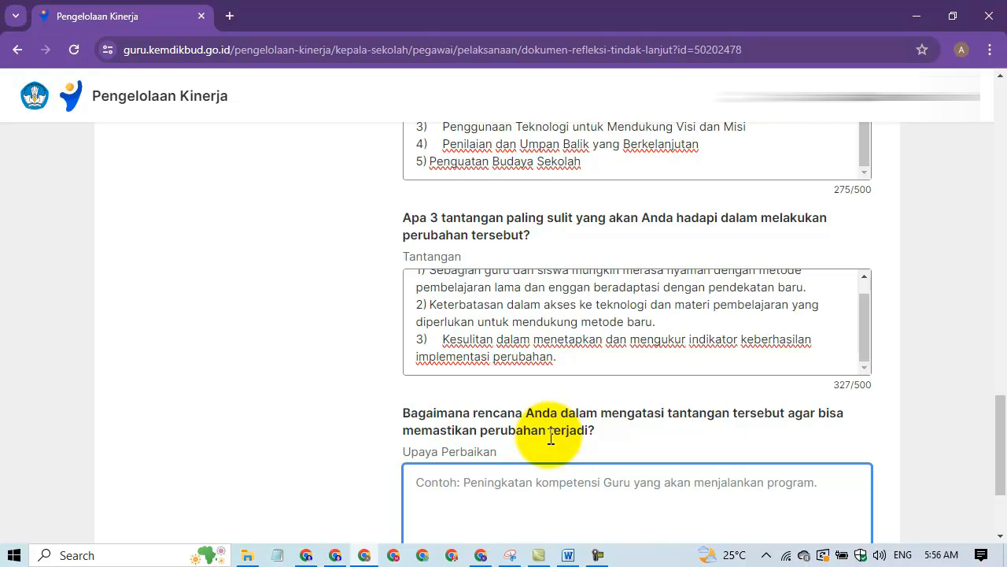
{"action": "scroll", "coordinate": [535, 488], "scroll_direction": "down", "scroll_amount": 1}
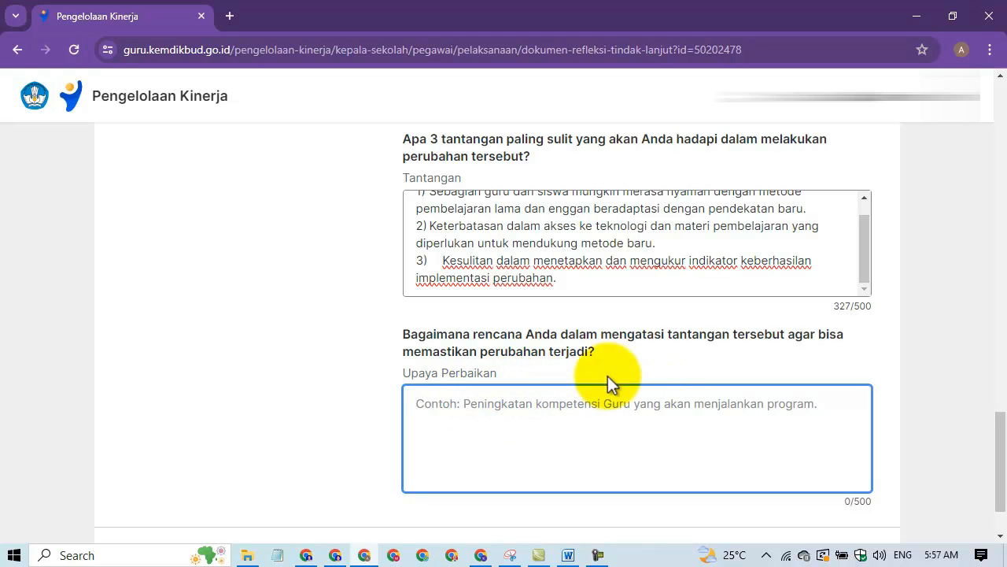
{"action": "scroll", "coordinate": [635, 295], "scroll_direction": "up", "scroll_amount": 2}
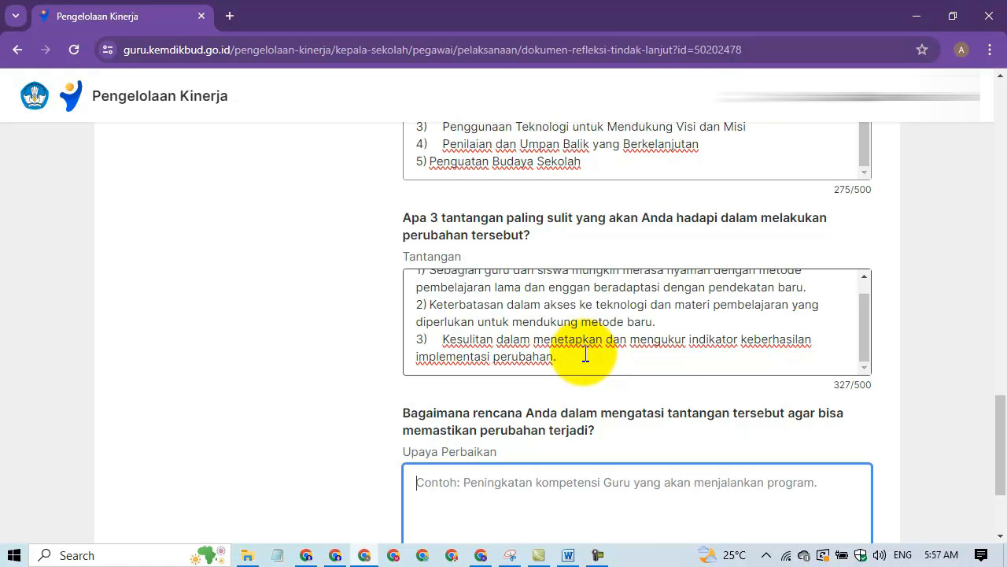
{"action": "left_click", "coordinate": [582, 356]}
{"action": "scroll", "coordinate": [567, 506], "scroll_direction": "down", "scroll_amount": 2}
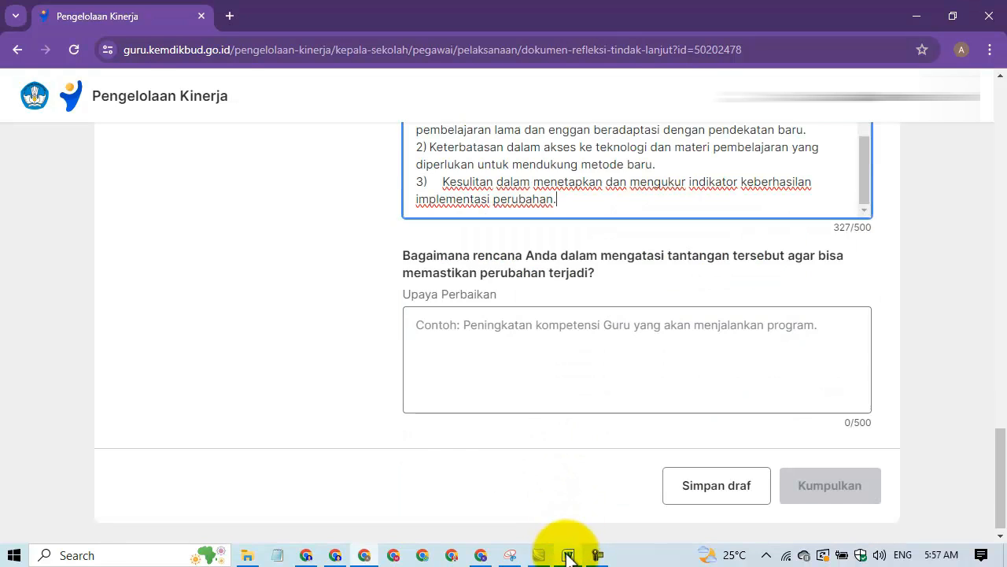
Copy the three-point Upaya Perbaikan answer, beginning "Menyelenggarakan sesi sosialisasi", from the Word document into the PMM Upaya Perbaikan field, without the trailing blank line.
{"action": "left_click", "coordinate": [568, 554]}
{"action": "scroll", "coordinate": [416, 382], "scroll_direction": "down", "scroll_amount": 4}
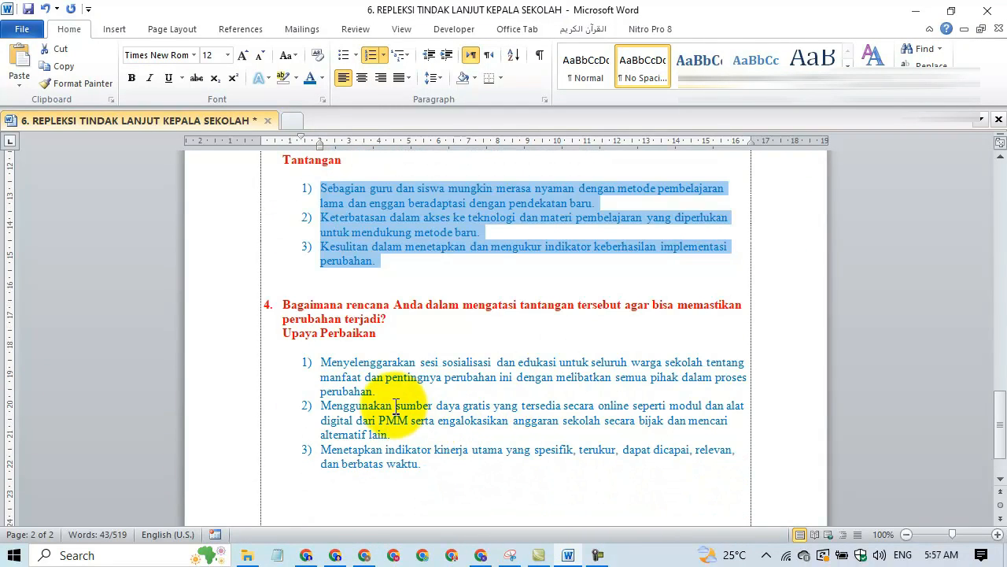
{"action": "scroll", "coordinate": [386, 413], "scroll_direction": "up", "scroll_amount": 1}
{"action": "scroll", "coordinate": [394, 425], "scroll_direction": "down", "scroll_amount": 1}
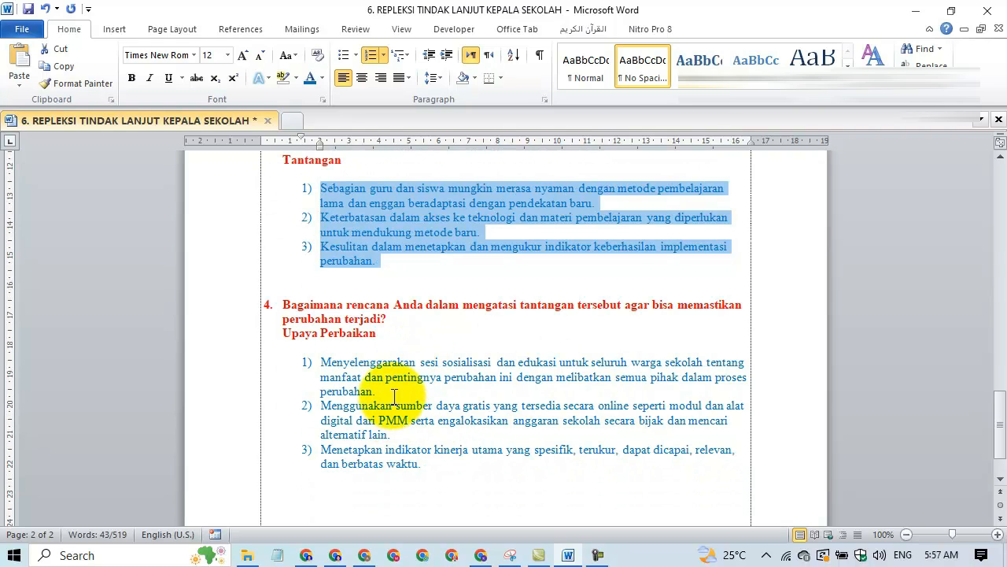
{"action": "left_click_drag", "start_coordinate": [315, 363], "coordinate": [432, 472]}
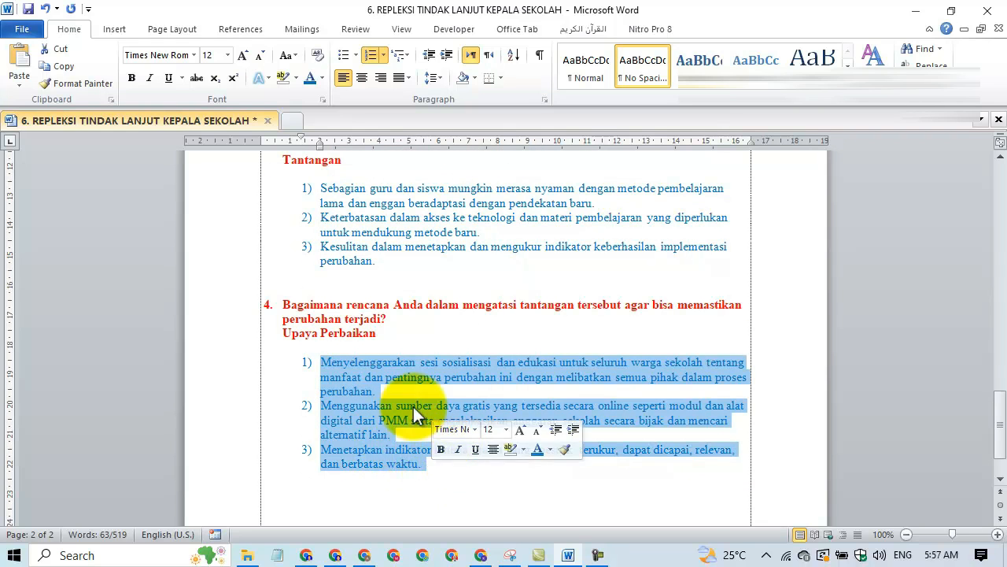
{"action": "scroll", "coordinate": [428, 328], "scroll_direction": "up", "scroll_amount": 1}
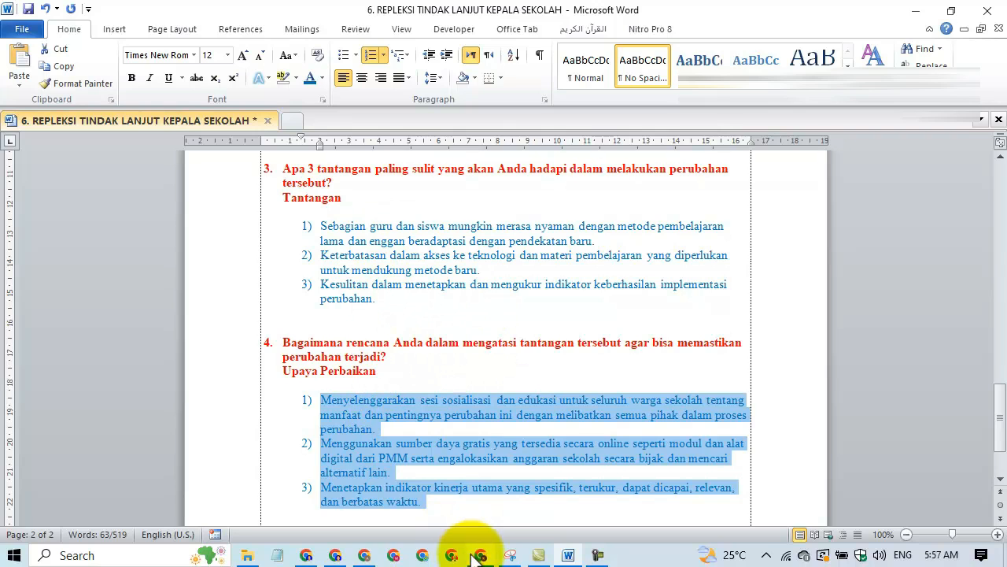
{"action": "left_click", "coordinate": [365, 555]}
{"action": "left_click", "coordinate": [468, 331]}
{"action": "key", "text": "ctrl+v"}
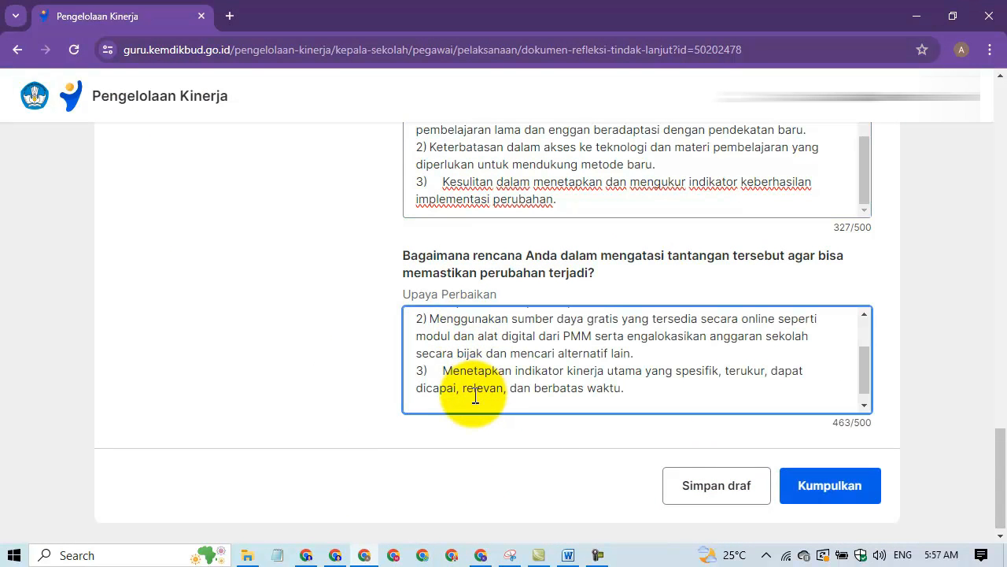
{"action": "key", "text": "BackSpace"}
Review all the completed answers in the Pilihan Belajar and PMM sections of the reflection form.
{"action": "scroll", "coordinate": [517, 381], "scroll_direction": "up", "scroll_amount": 10}
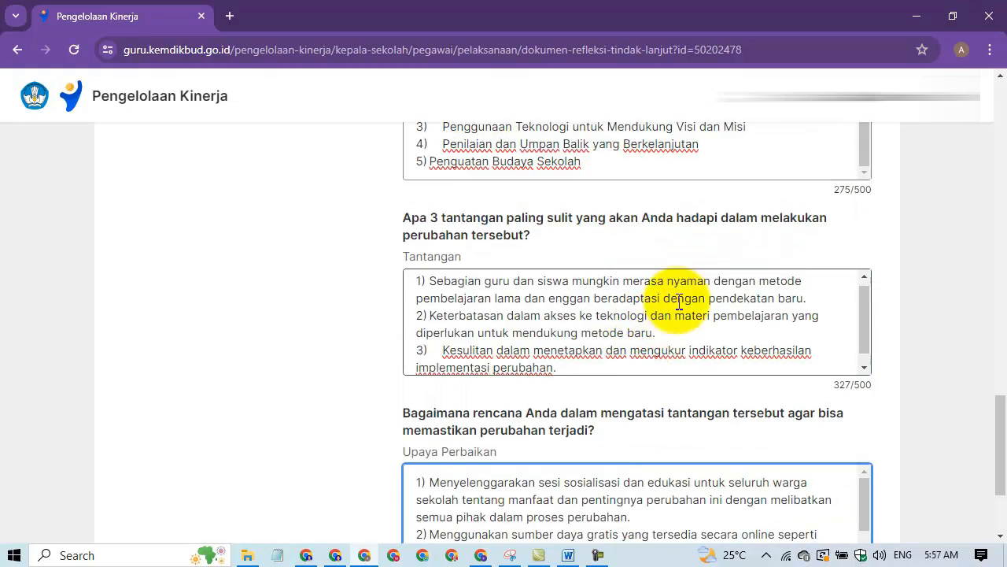
{"action": "scroll", "coordinate": [550, 305], "scroll_direction": "up", "scroll_amount": 15}
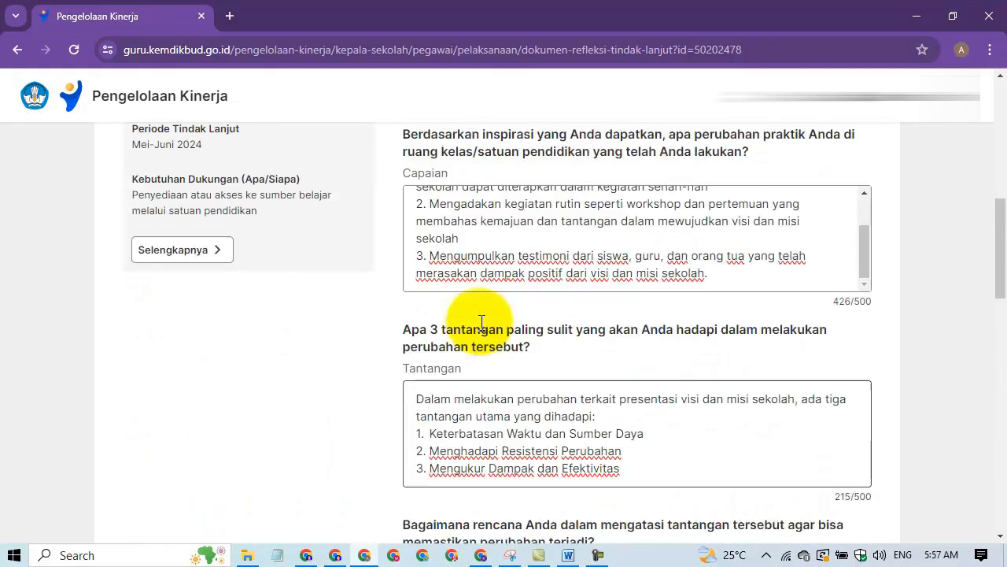
{"action": "scroll", "coordinate": [481, 322], "scroll_direction": "up", "scroll_amount": 8}
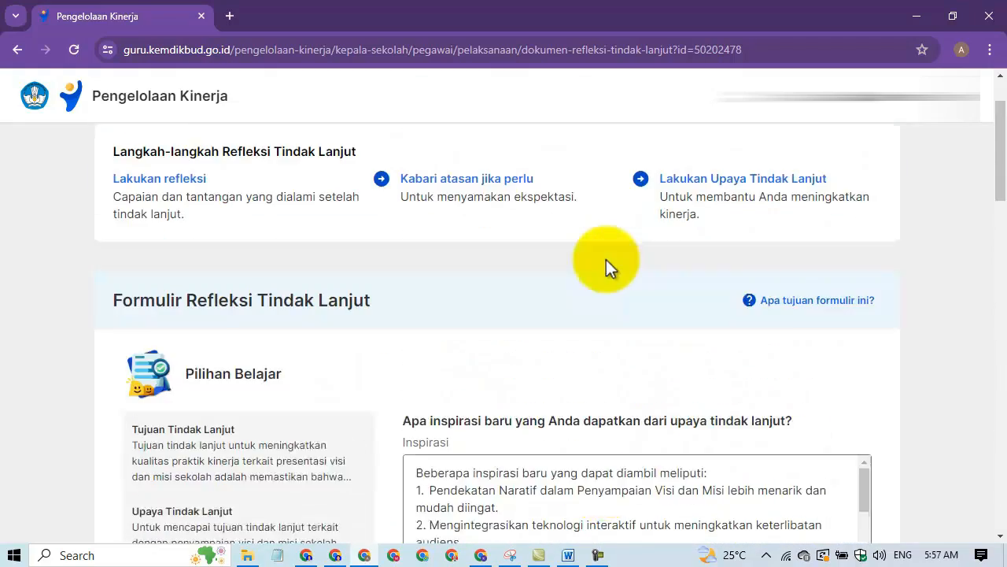
{"action": "scroll", "coordinate": [580, 354], "scroll_direction": "down", "scroll_amount": 10}
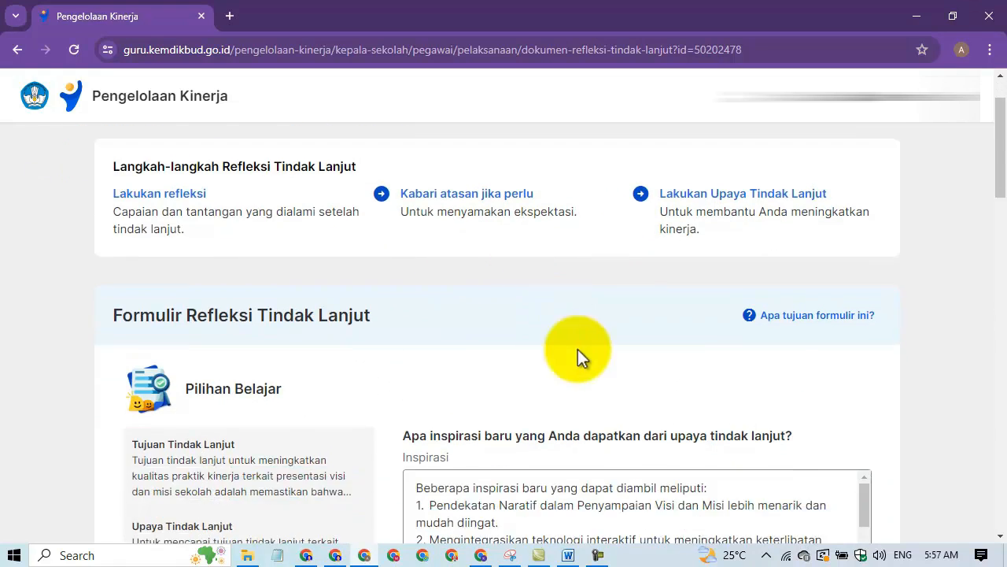
{"action": "scroll", "coordinate": [632, 370], "scroll_direction": "up", "scroll_amount": 5}
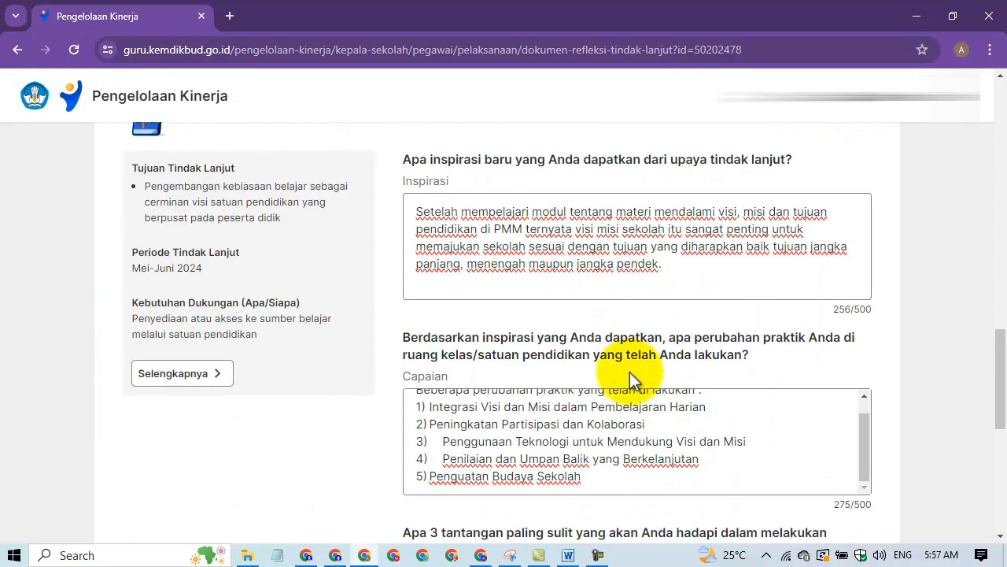
{"action": "scroll", "coordinate": [470, 383], "scroll_direction": "down", "scroll_amount": 4}
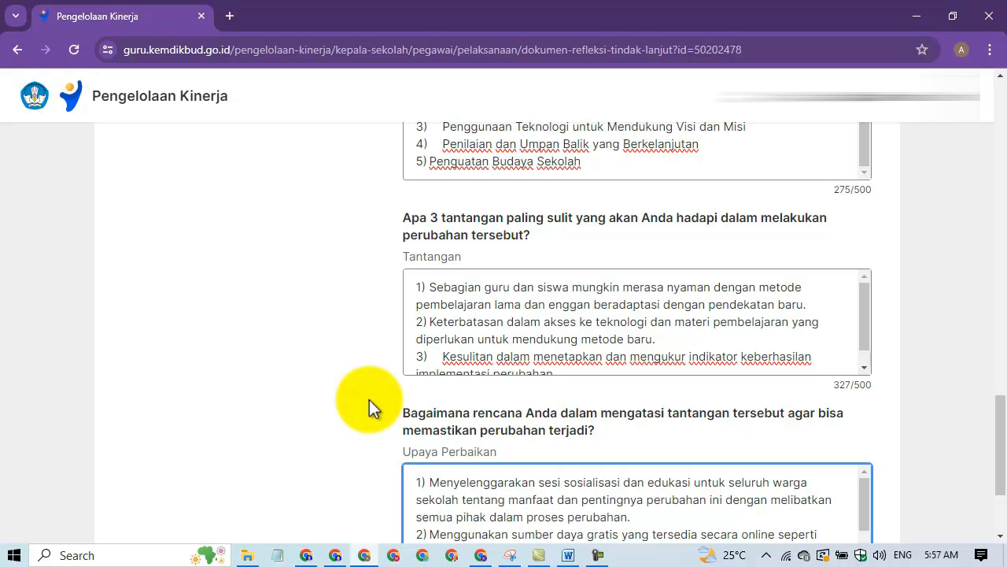
{"action": "scroll", "coordinate": [419, 400], "scroll_direction": "down", "scroll_amount": 1}
{"action": "scroll", "coordinate": [418, 409], "scroll_direction": "down", "scroll_amount": 2}
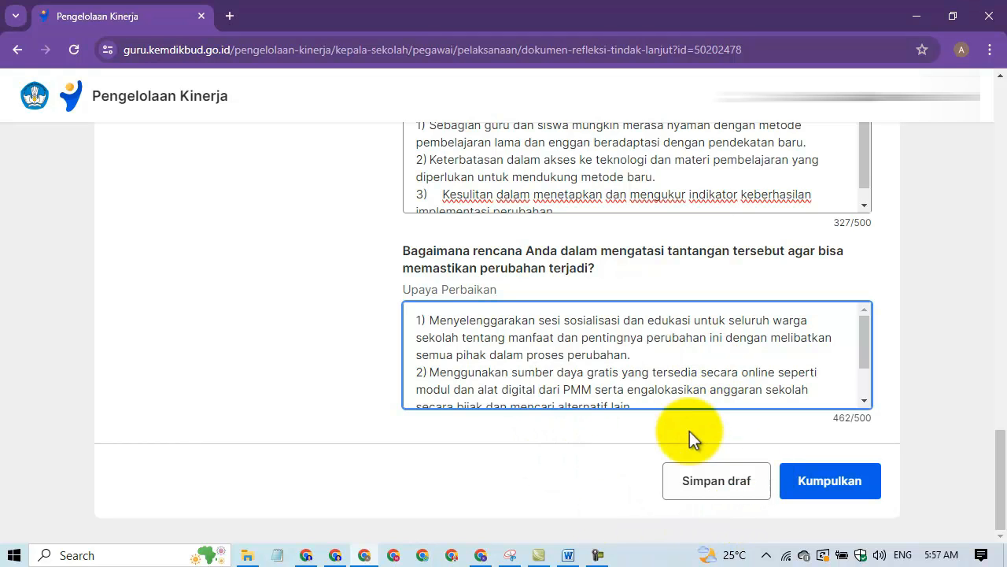
Submit the reflection document, acknowledging that its contents can be changed until it is graded.
{"action": "left_click", "coordinate": [836, 481]}
{"action": "left_click", "coordinate": [339, 403]}
{"action": "left_click", "coordinate": [464, 452]}
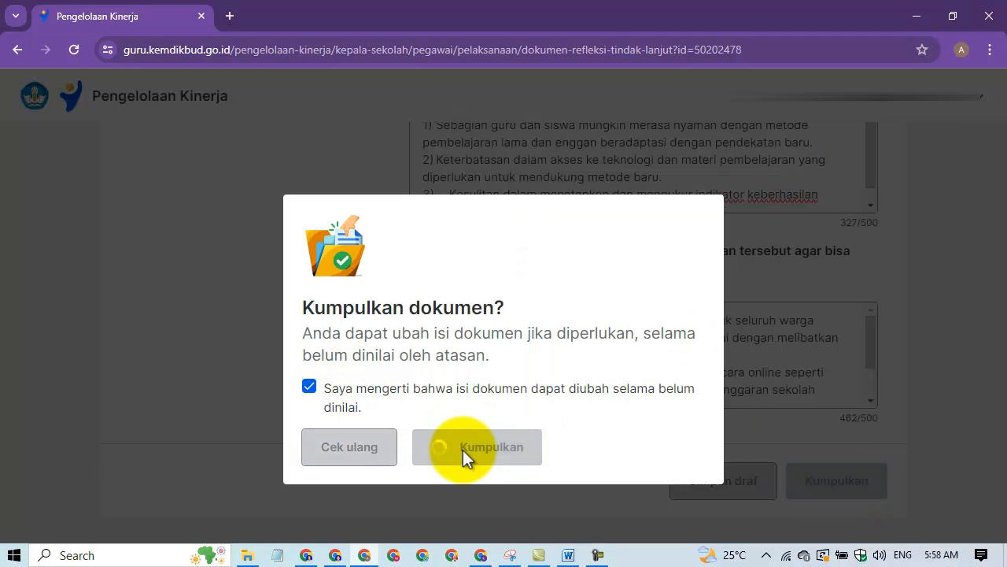
Reopen the submitted Dokumen Refleksi Tindak Lanjut for editing from Bagian 2: Pelaksanaan Tindak Lanjut.
{"action": "scroll", "coordinate": [529, 436], "scroll_direction": "down", "scroll_amount": 5}
{"action": "scroll", "coordinate": [531, 435], "scroll_direction": "down", "scroll_amount": 3}
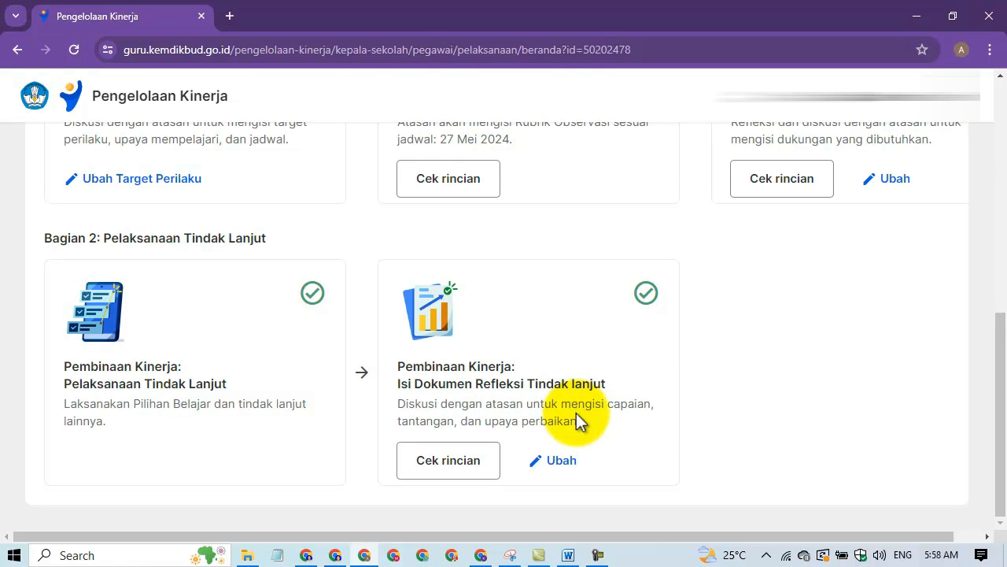
{"action": "left_click", "coordinate": [543, 462]}
{"action": "left_click", "coordinate": [458, 423]}
In the PMM Capaian answer, replace the wide gaps after numbers 3) and 4) with single spaces.
{"action": "scroll", "coordinate": [515, 444], "scroll_direction": "down", "scroll_amount": 4}
{"action": "scroll", "coordinate": [539, 438], "scroll_direction": "down", "scroll_amount": 3}
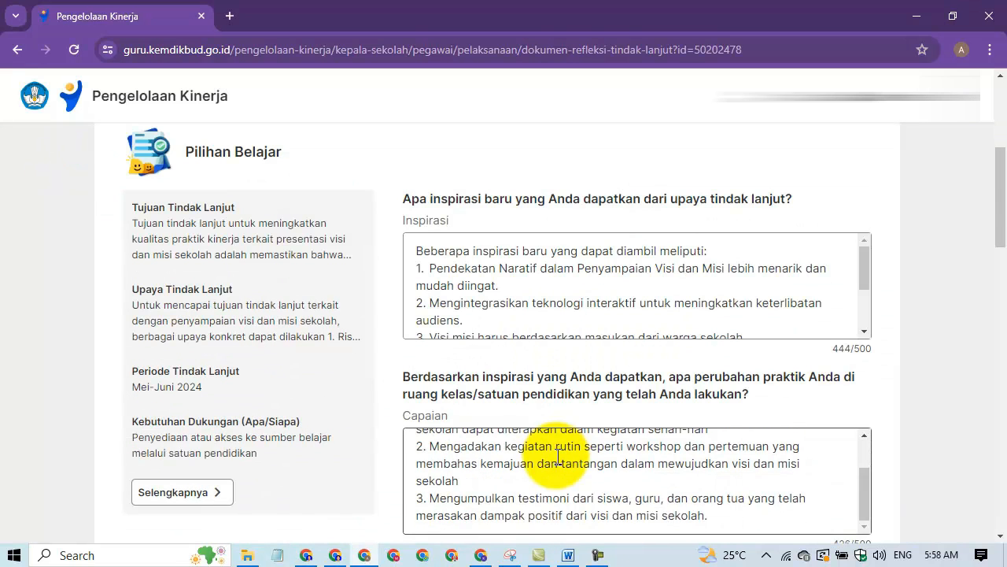
{"action": "scroll", "coordinate": [821, 409], "scroll_direction": "down", "scroll_amount": 4}
{"action": "scroll", "coordinate": [857, 408], "scroll_direction": "down", "scroll_amount": 8}
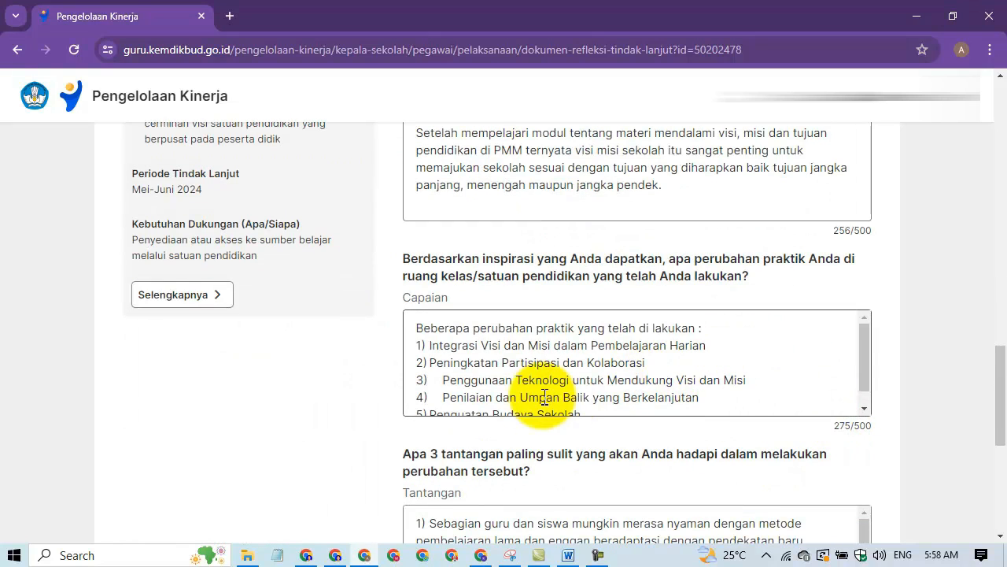
{"action": "left_click", "coordinate": [443, 381]}
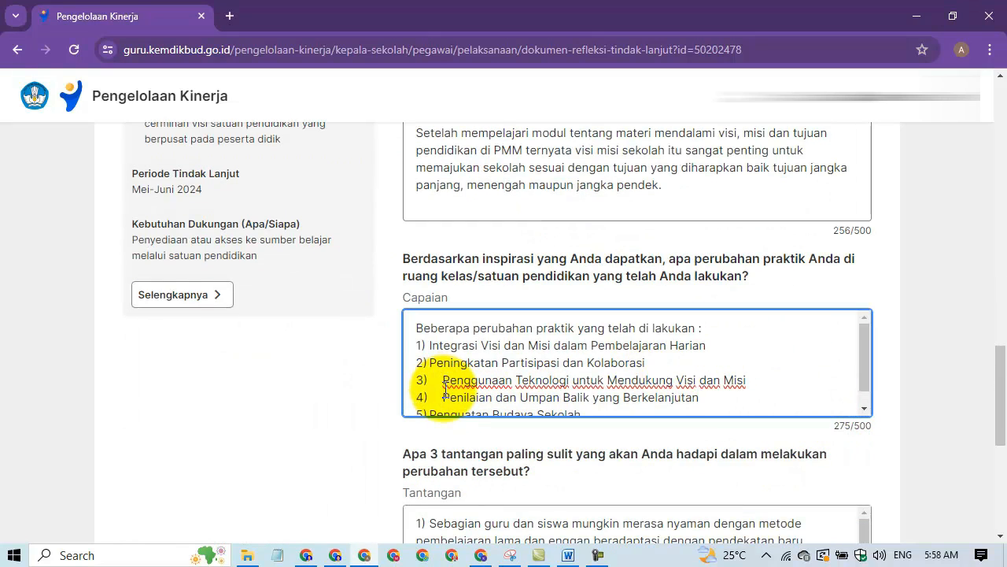
{"action": "key", "text": "BackSpace"}
{"action": "left_click", "coordinate": [446, 400]}
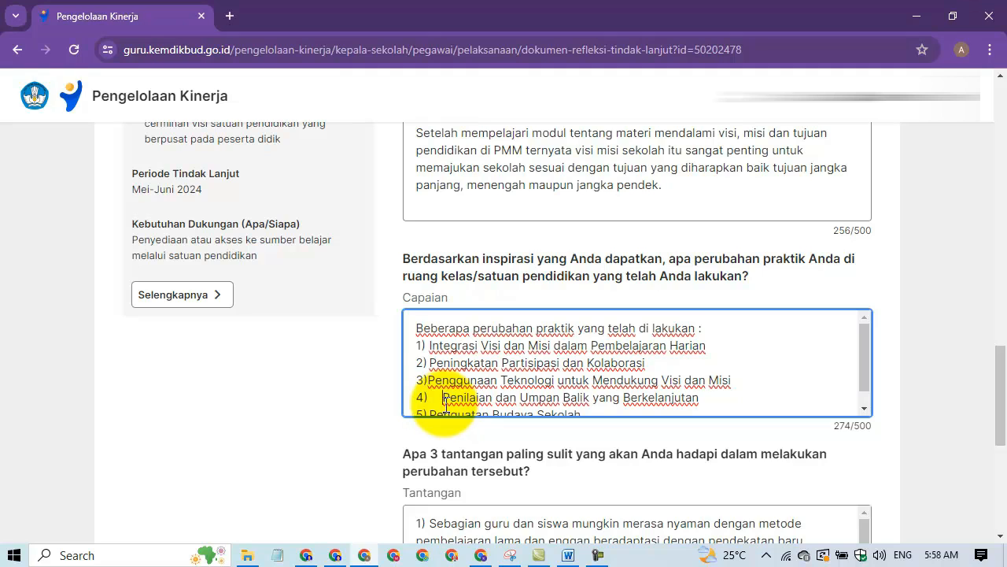
{"action": "key", "text": "BackSpace"}
{"action": "left_click", "coordinate": [428, 381]}
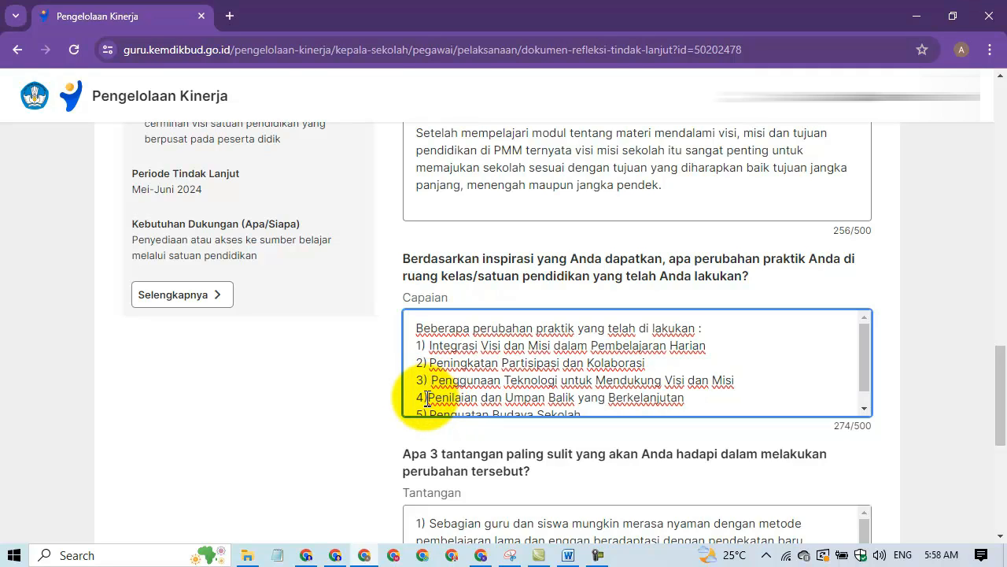
{"action": "left_click", "coordinate": [431, 400]}
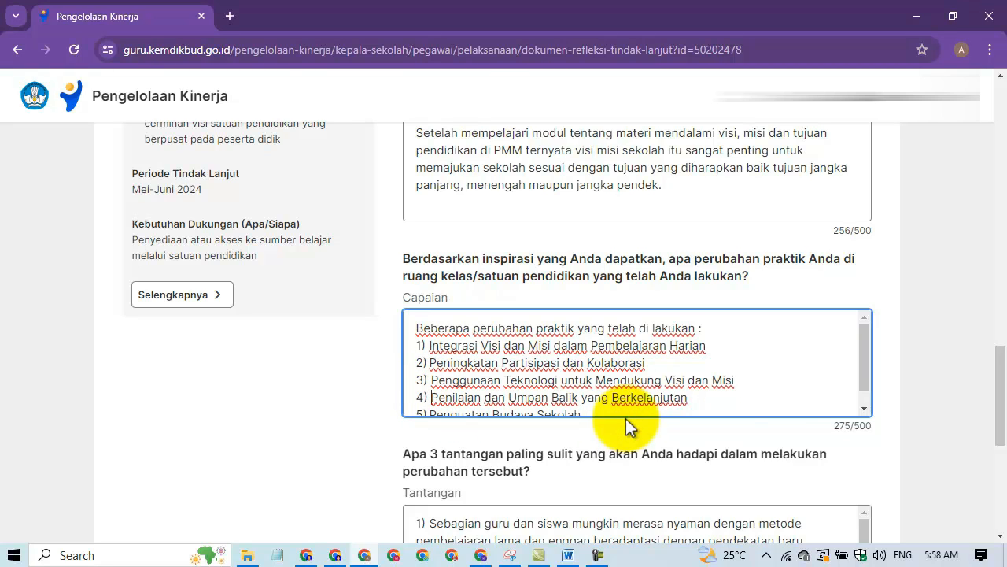
In the PMM Tantangan answer, replace the wide gap after number 3) with a single space.
{"action": "scroll", "coordinate": [779, 414], "scroll_direction": "down", "scroll_amount": 2}
{"action": "scroll", "coordinate": [871, 447], "scroll_direction": "down", "scroll_amount": 5}
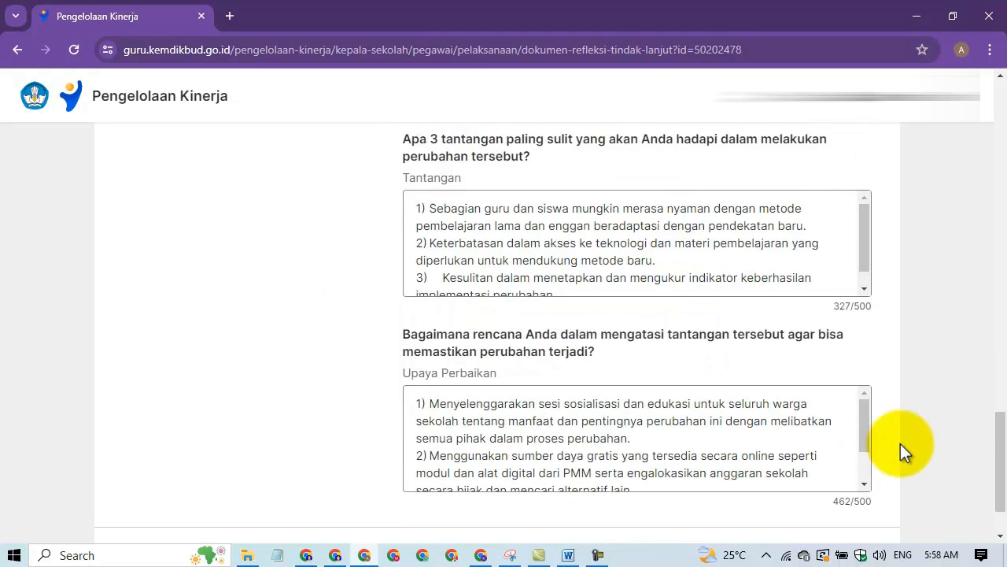
{"action": "left_click", "coordinate": [445, 200]}
{"action": "key", "text": "BackSpace"}
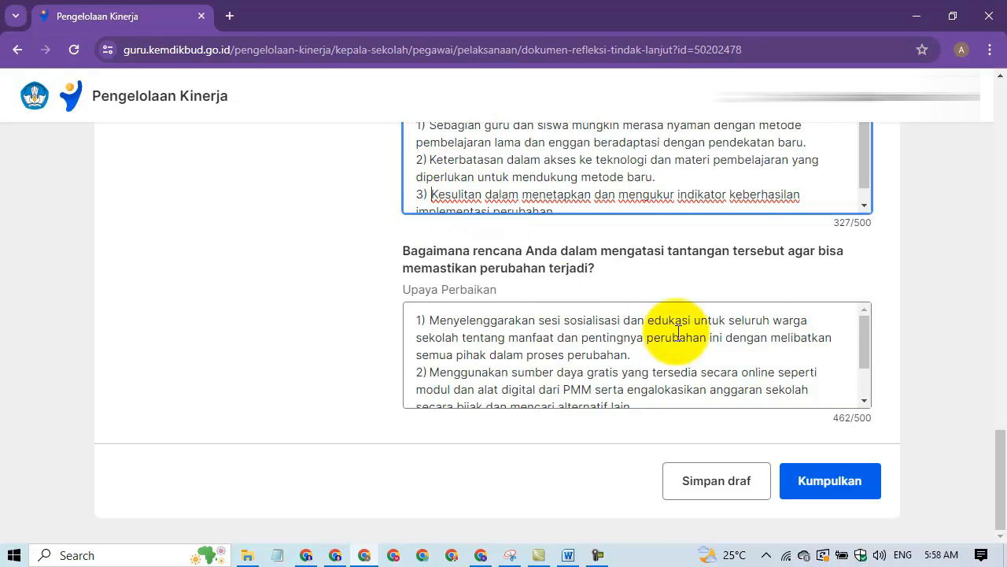
{"action": "scroll", "coordinate": [749, 196], "scroll_direction": "down", "scroll_amount": 1}
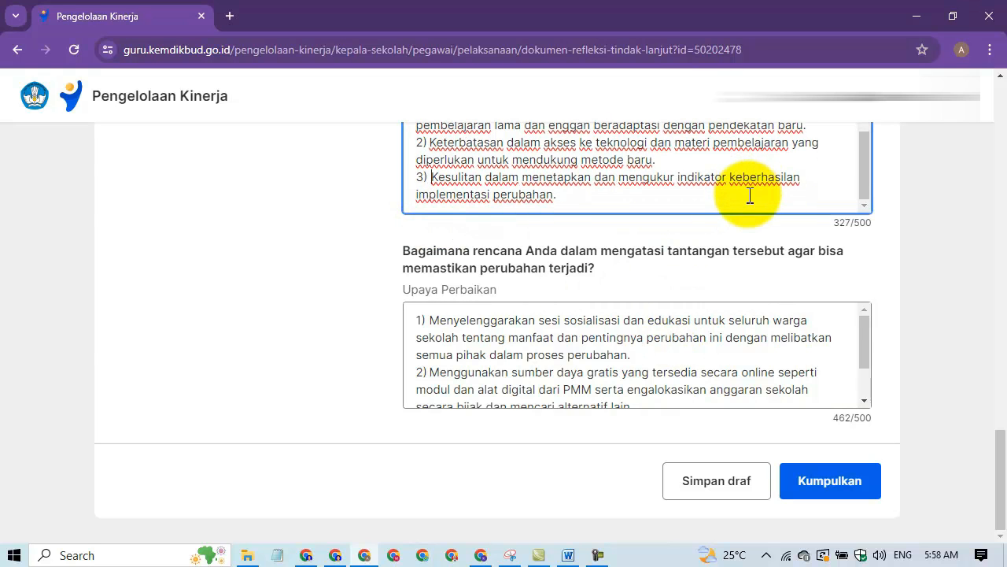
Resubmit the corrected reflection document, accepting the statement that it remains editable until graded.
{"action": "left_click", "coordinate": [822, 486]}
{"action": "left_click", "coordinate": [380, 400]}
{"action": "left_click", "coordinate": [440, 447]}
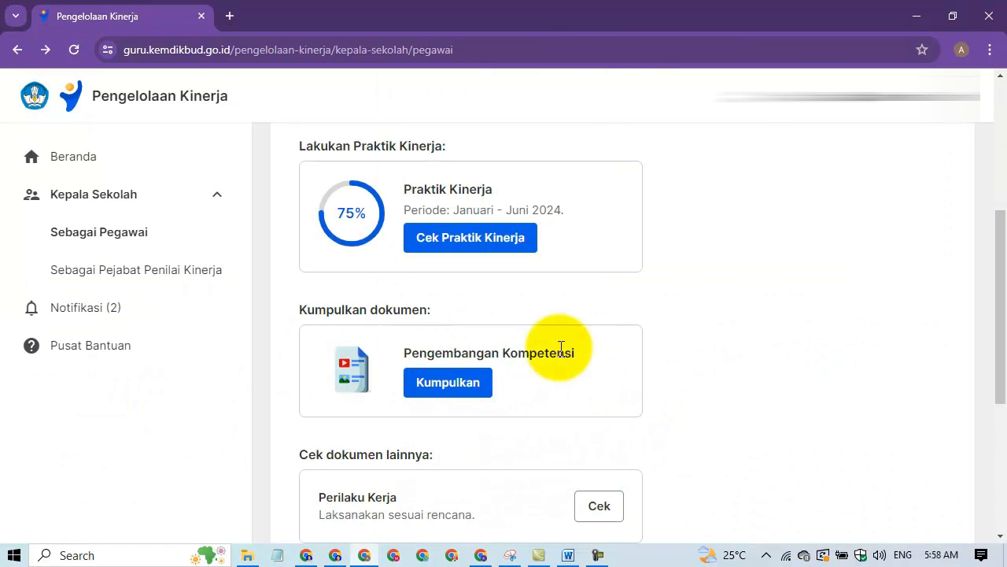